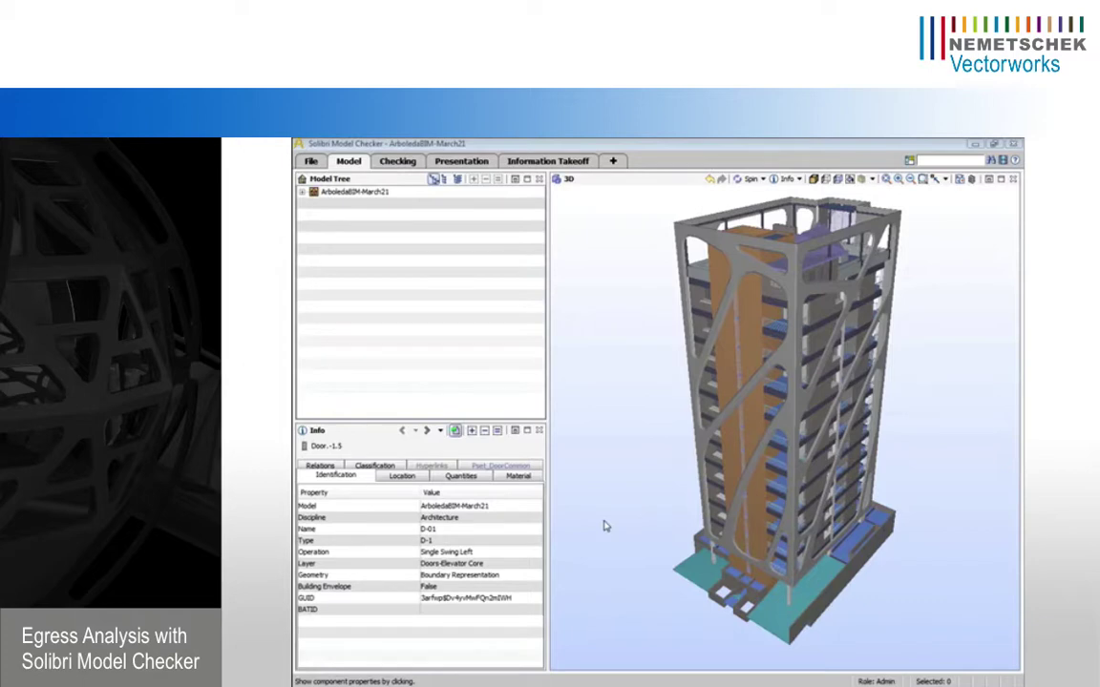
Open the Classification view and dock it under the Model Tree
click(909, 159)
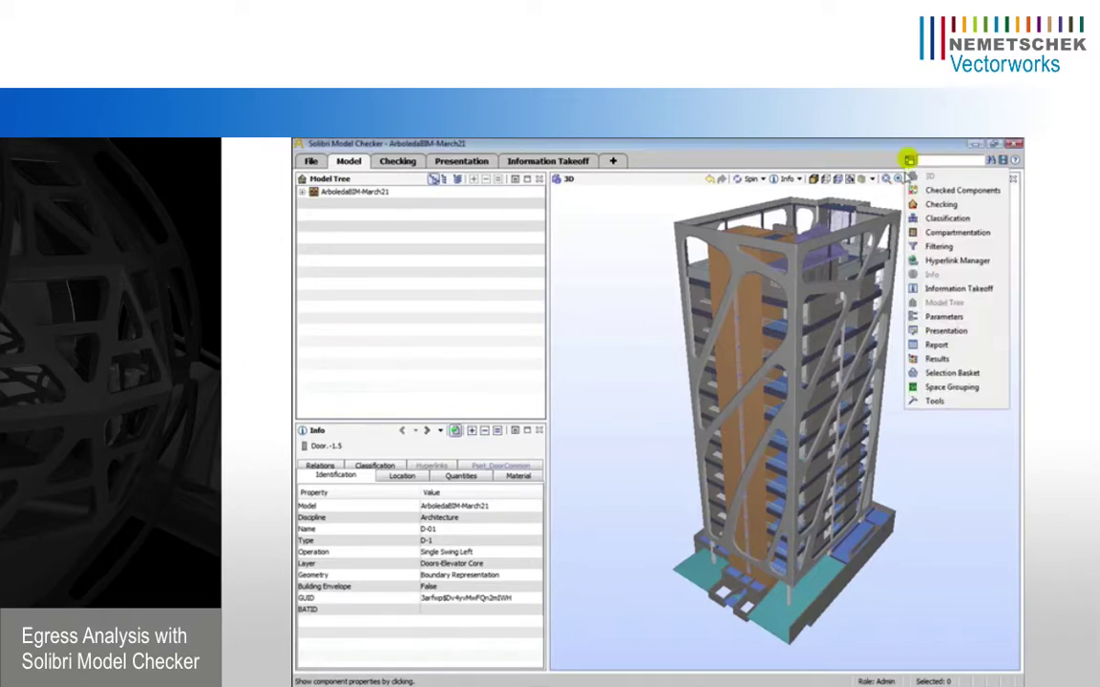
click(933, 223)
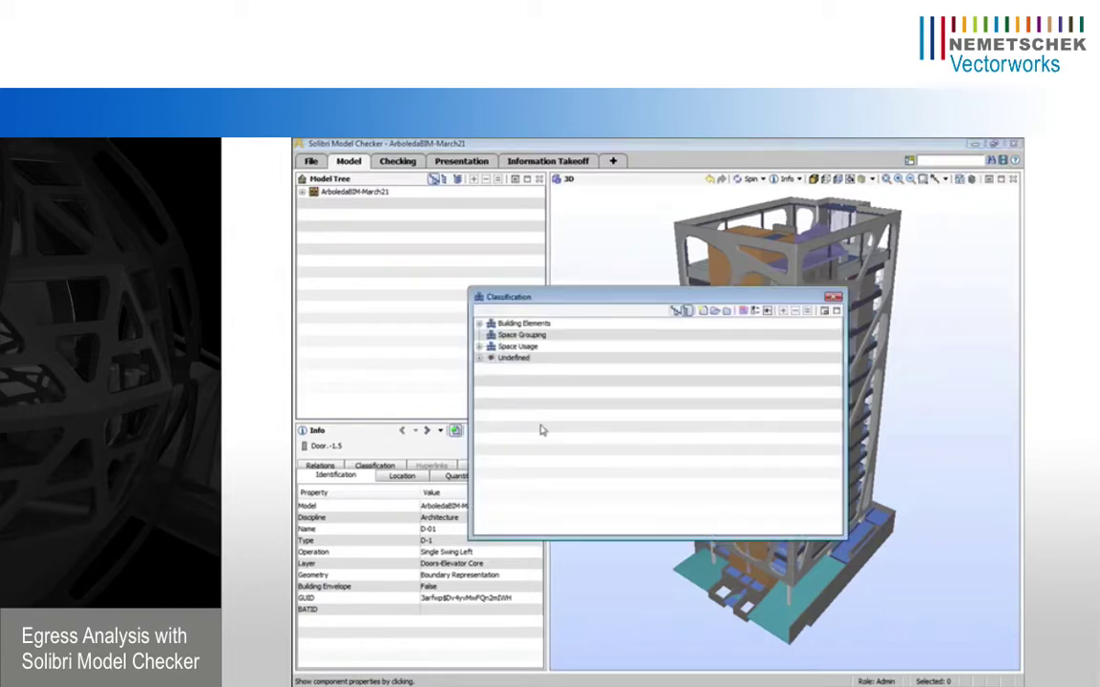
drag(485, 311, 346, 329)
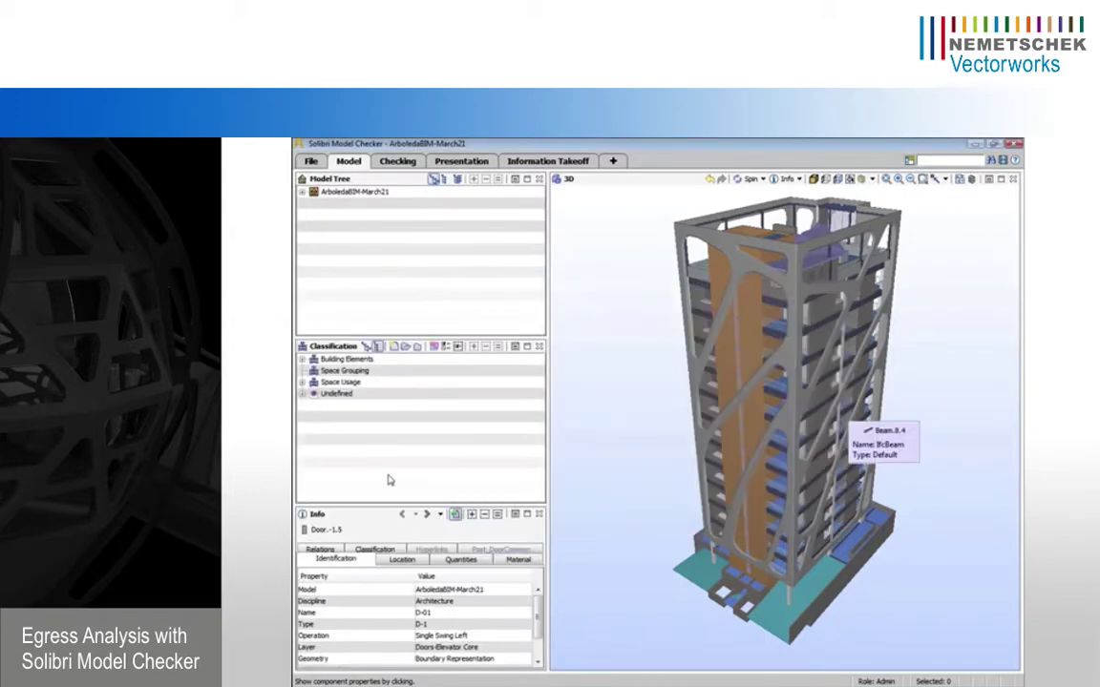
Add the recommended Exits.classification to the Classification panel
click(404, 352)
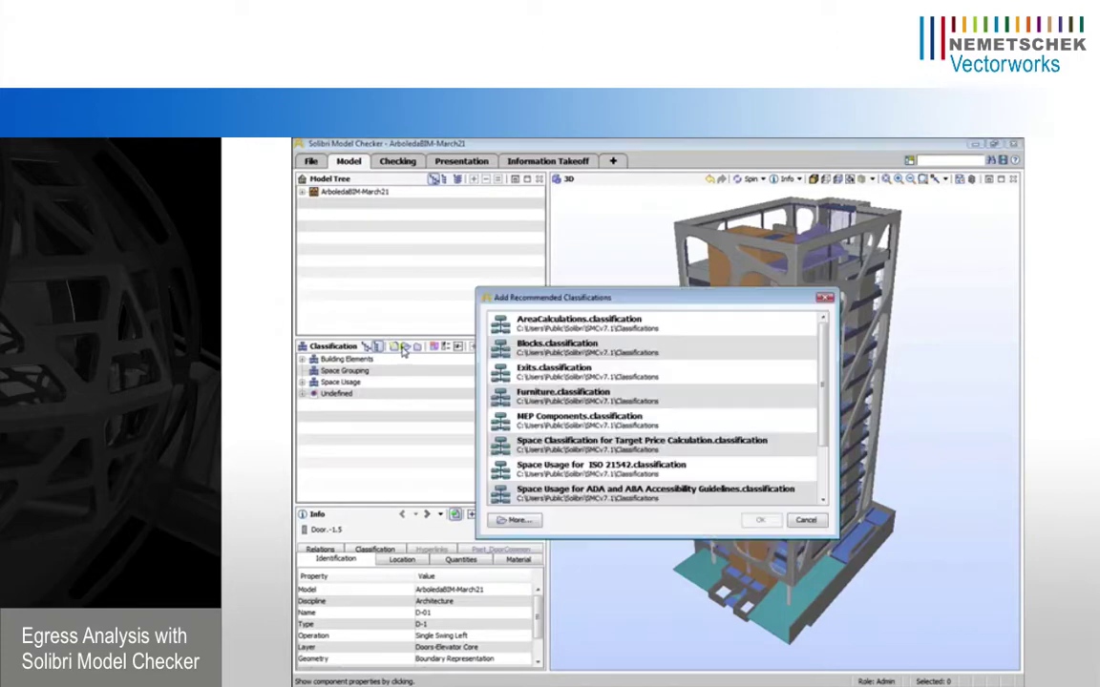
click(547, 380)
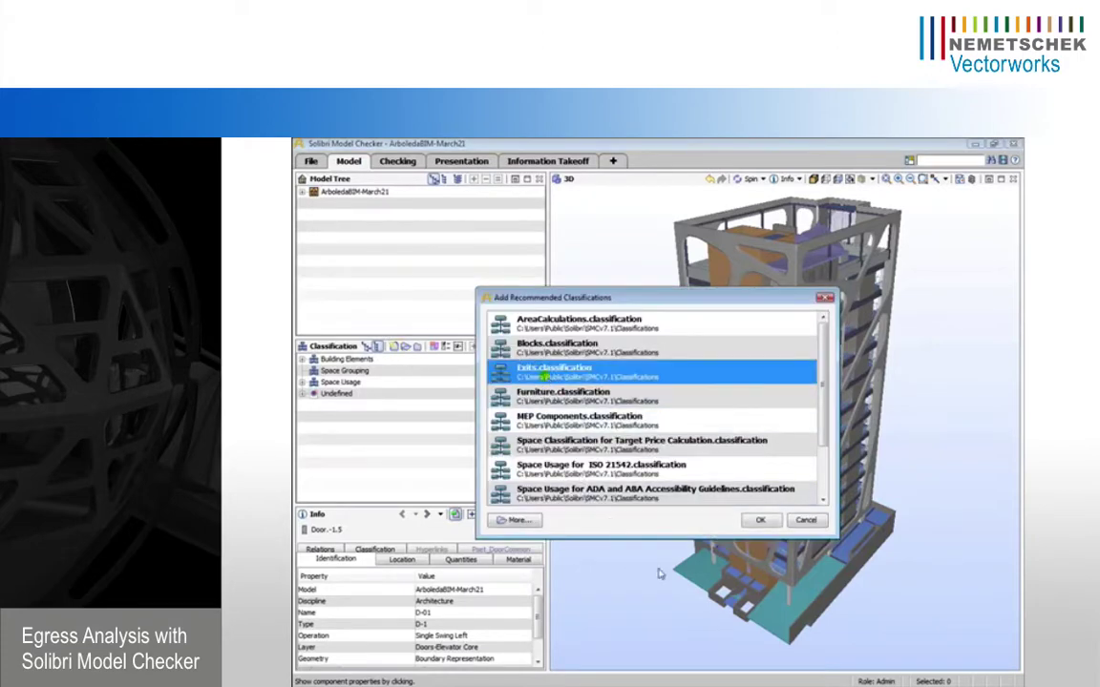
click(757, 520)
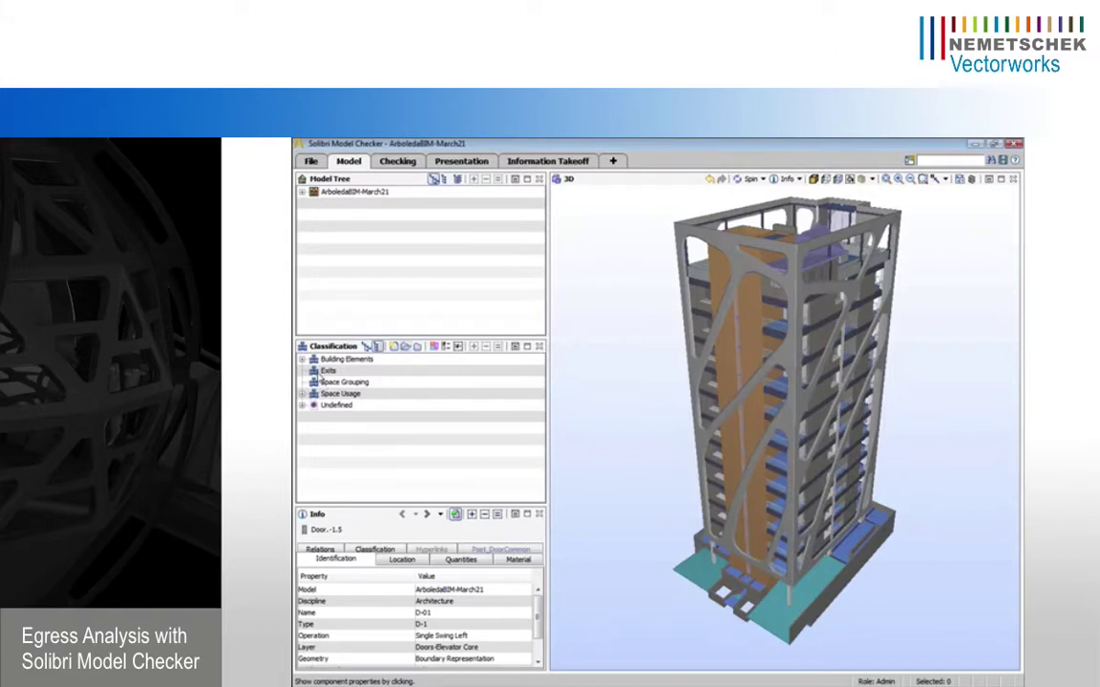
Zoom to the tower base, switch the 3D mode from Info to Select, and select the green door
scroll(714, 619, up, 3)
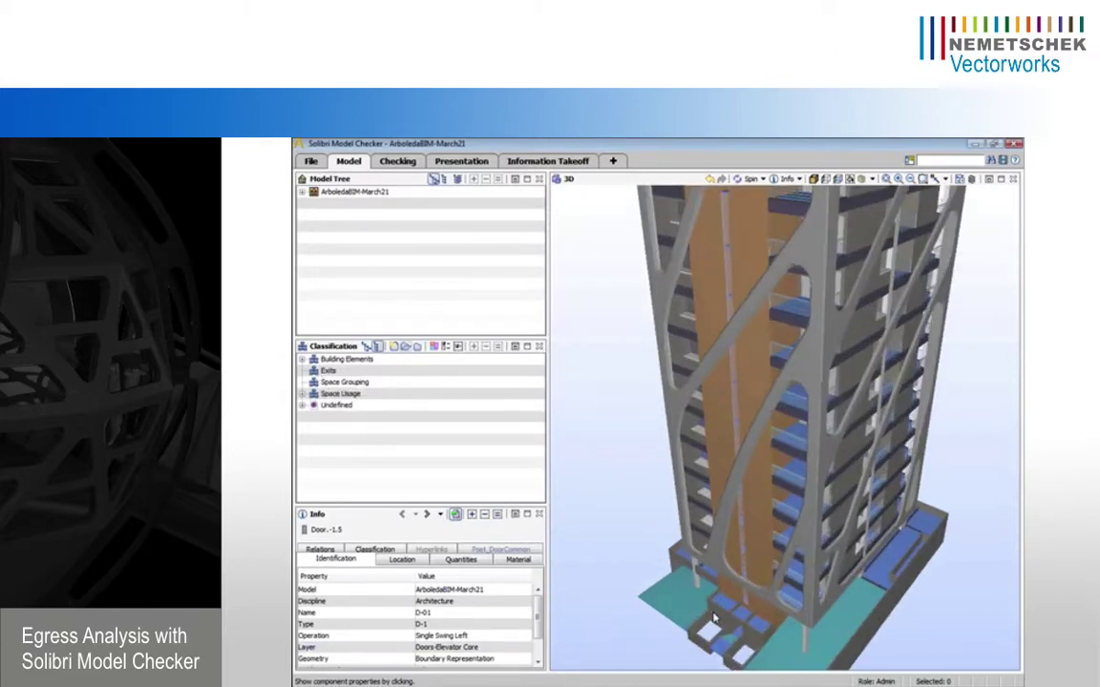
scroll(714, 618, up, 5)
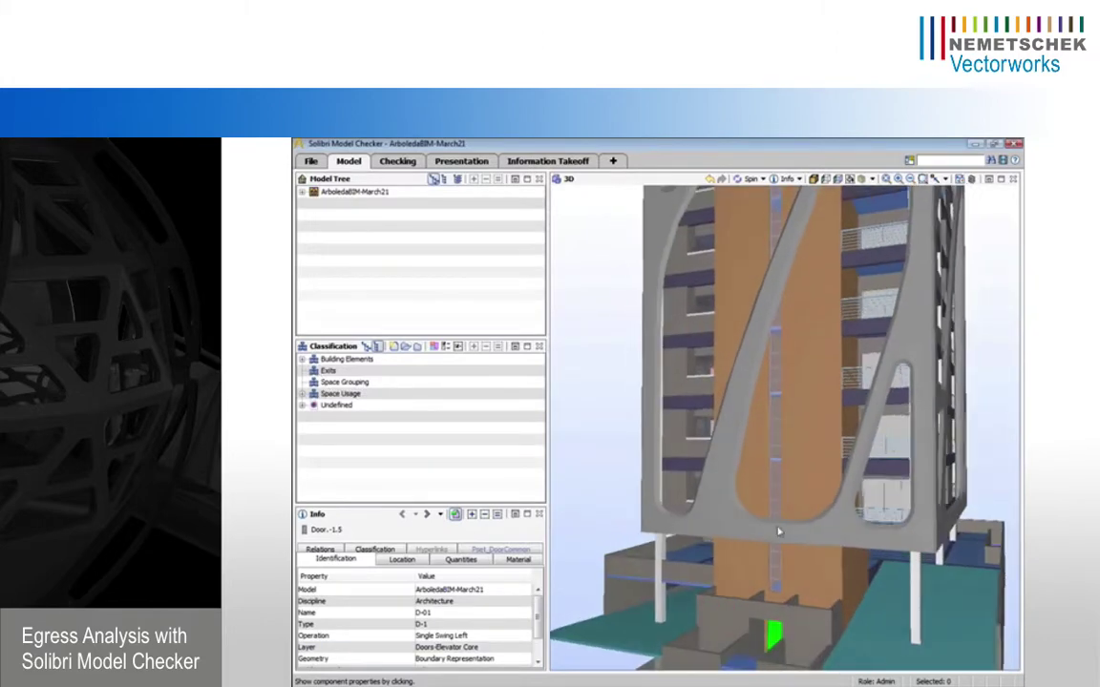
scroll(779, 532, up, 3)
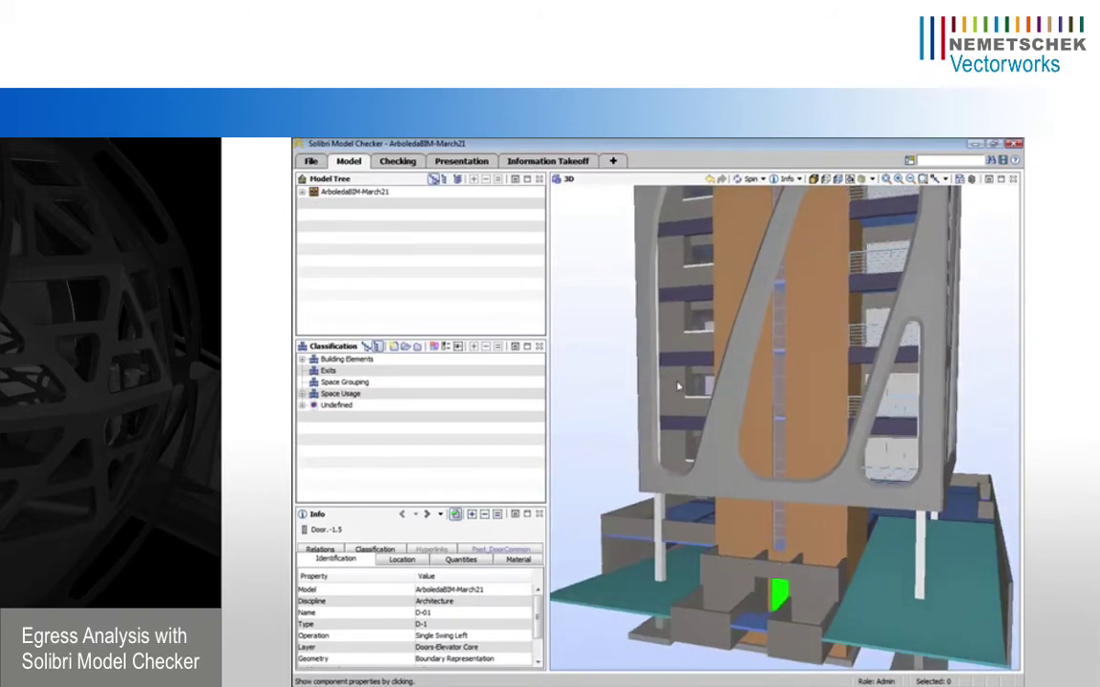
click(798, 179)
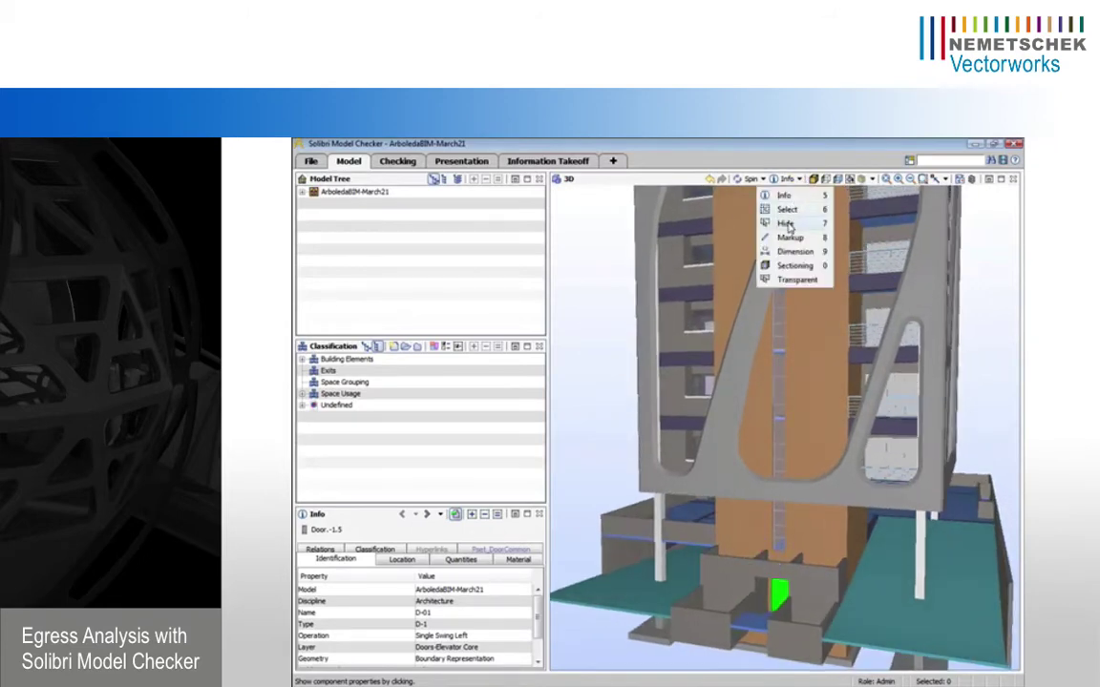
click(789, 210)
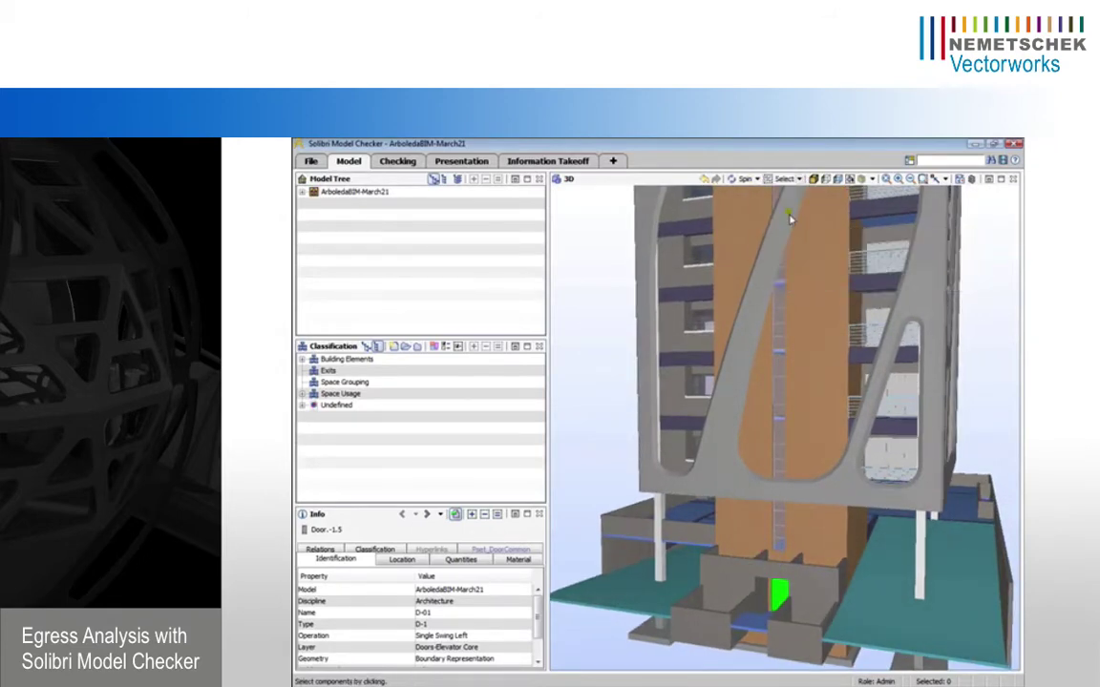
click(774, 600)
mouse_move(709, 534)
middle_down()
mouse_move(695, 577)
mouse_move(876, 521)
mouse_move(839, 547)
mouse_move(756, 452)
mouse_move(1016, 459)
mouse_move(792, 427)
mouse_move(820, 454)
mouse_move(723, 578)
mouse_move(731, 422)
middle_up()
Add the second door to the selection and classify both as Exit Door under Exits
ctrl+click(733, 425)
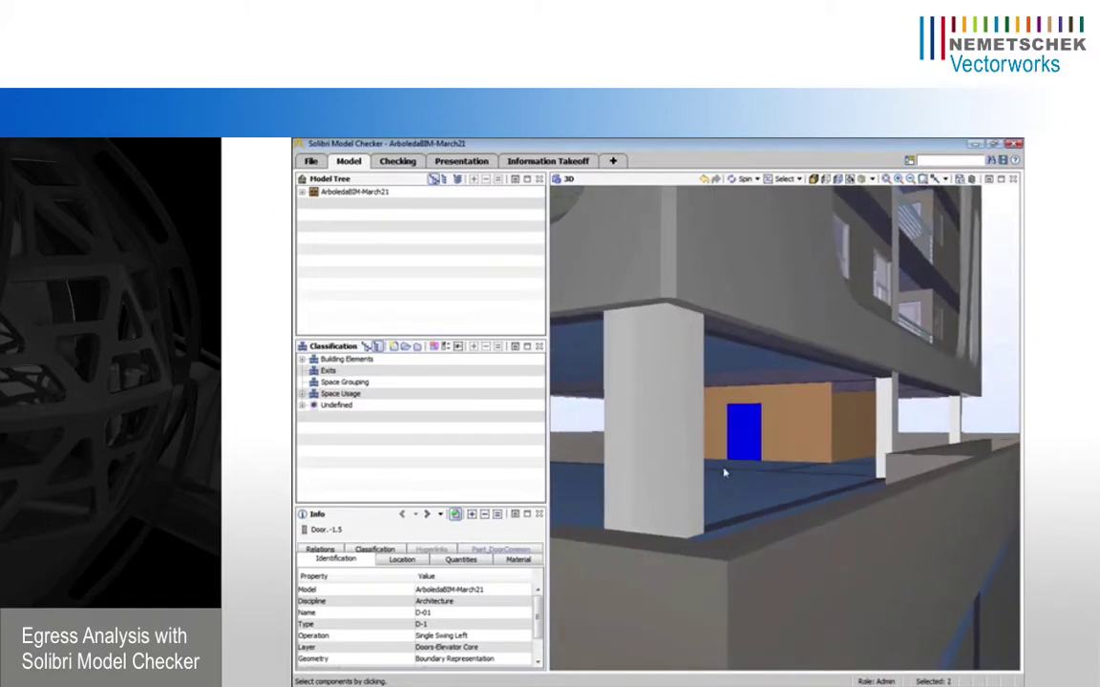
click(458, 349)
click(420, 414)
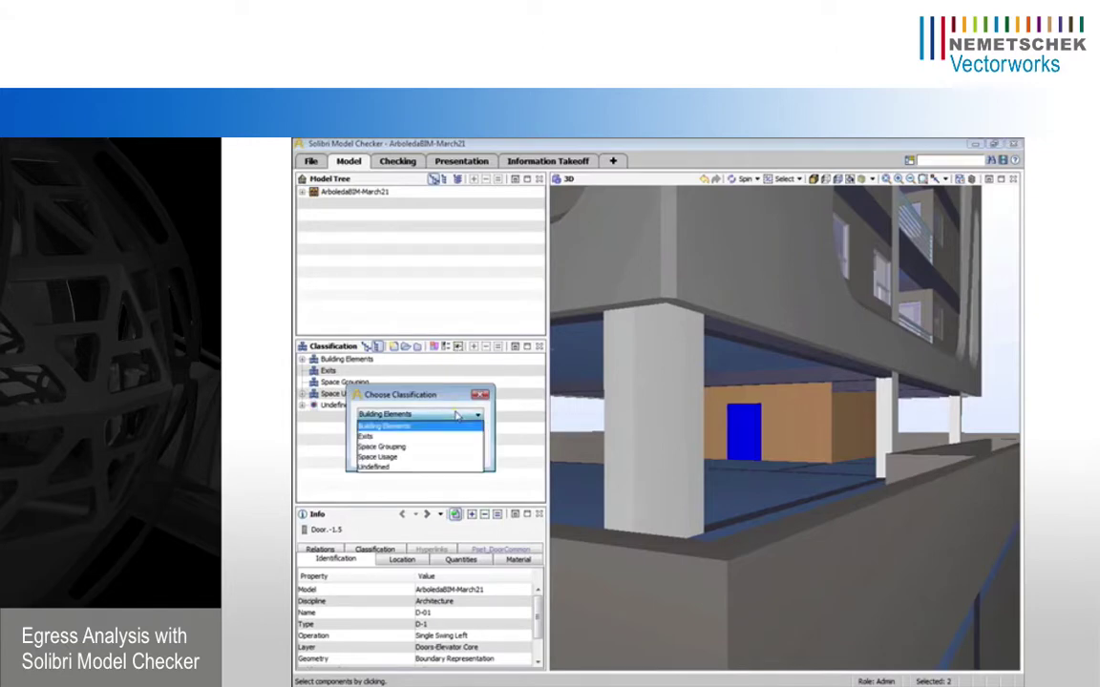
click(377, 379)
click(415, 453)
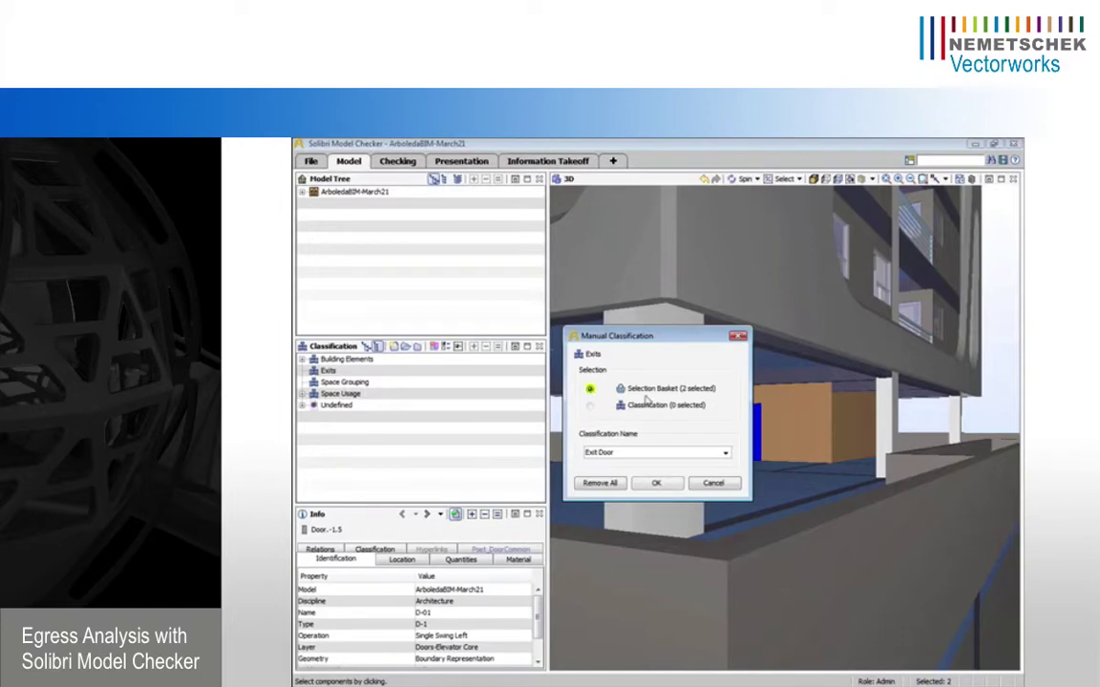
click(589, 388)
click(657, 484)
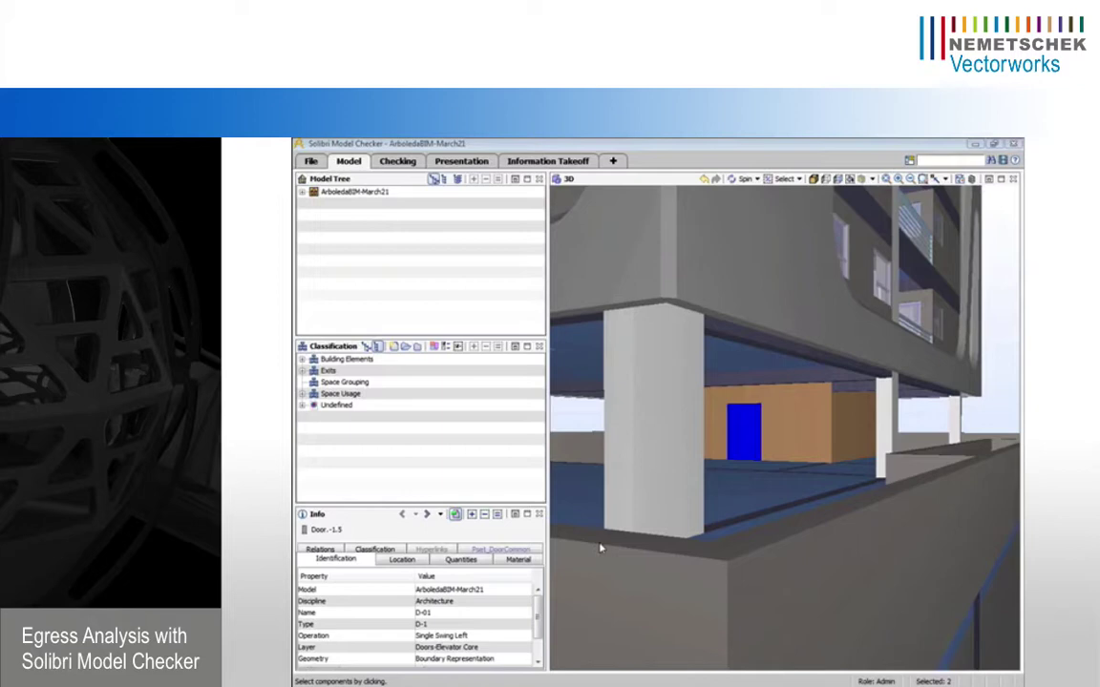
Load the EgressAnalysis.cset ruleset in the Checking tab
click(400, 163)
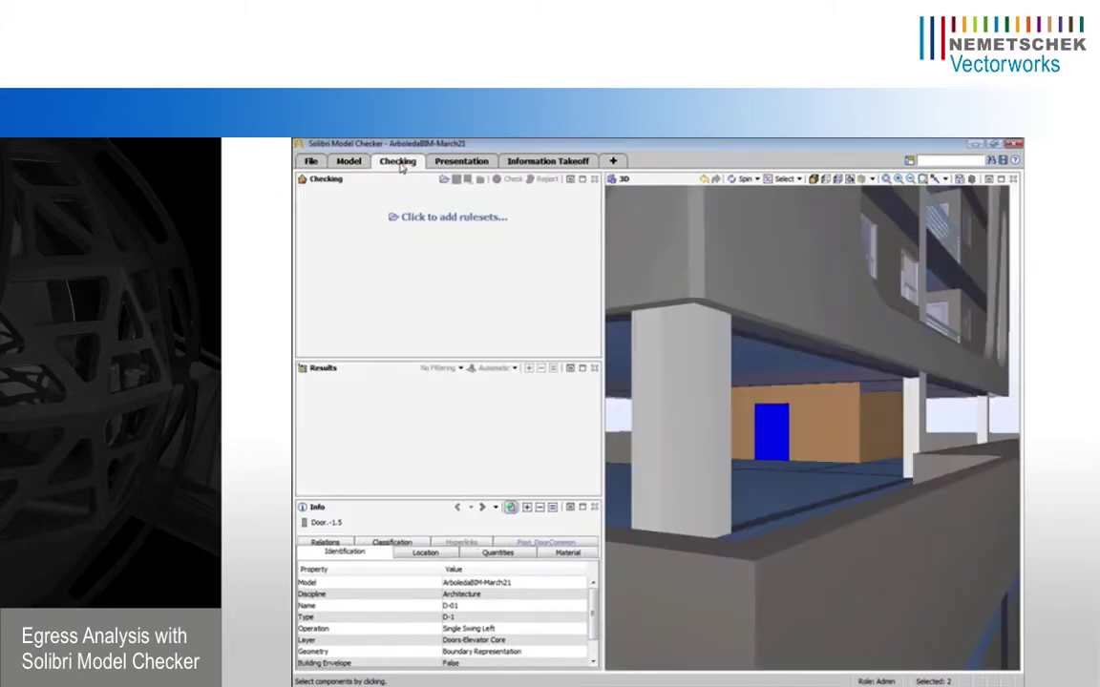
click(431, 219)
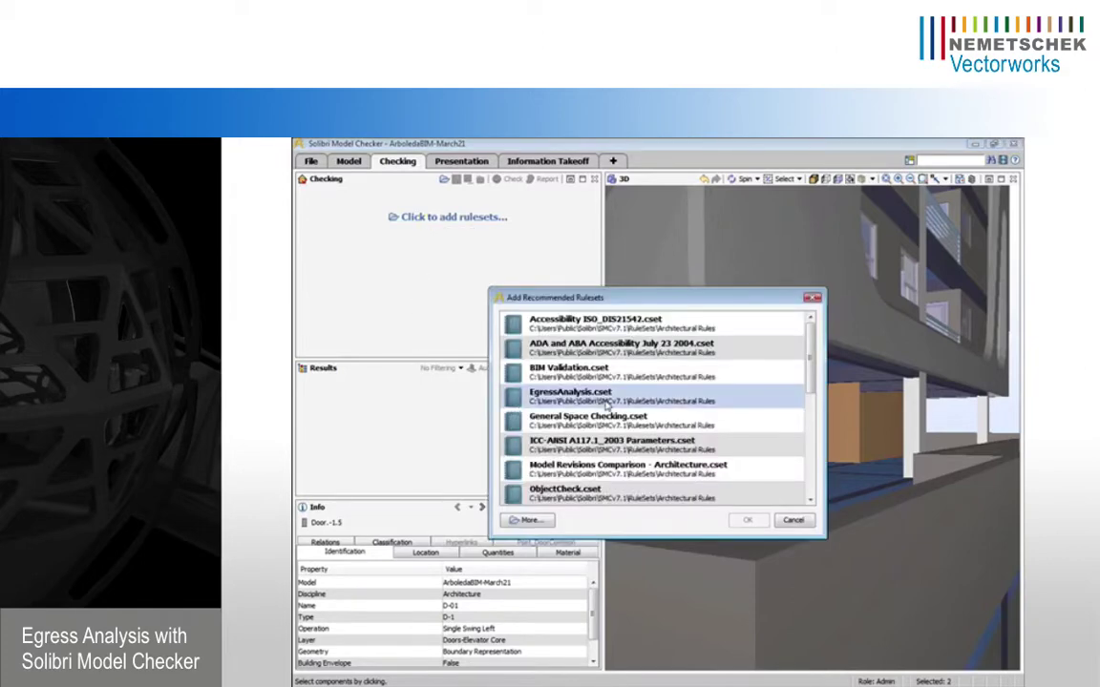
click(575, 401)
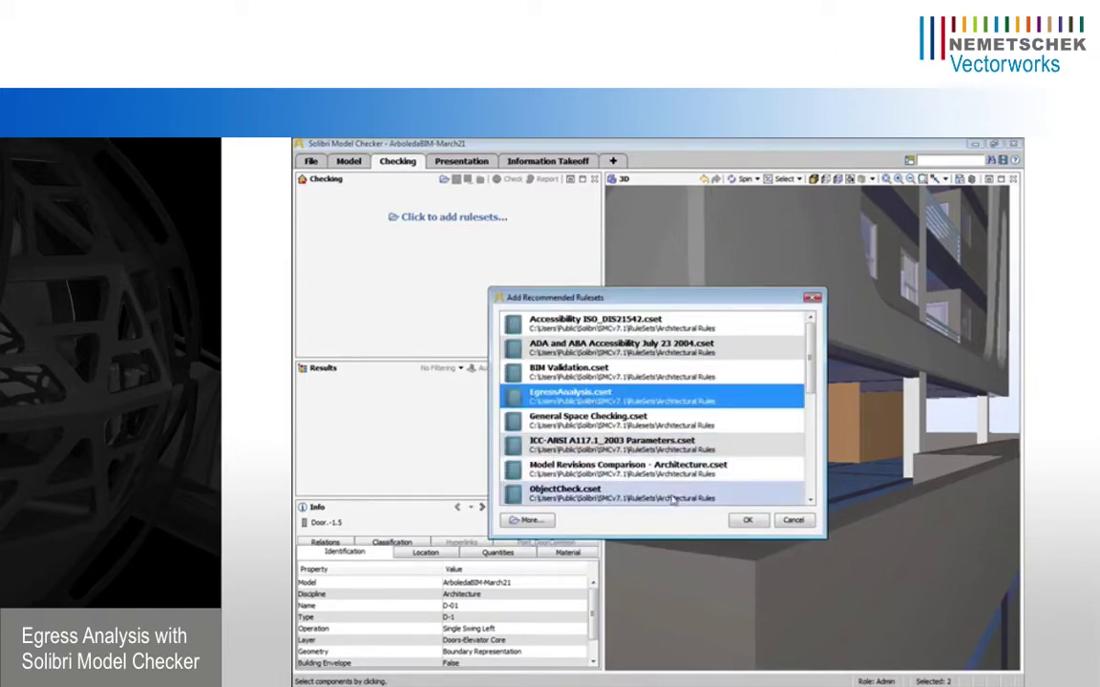
click(747, 521)
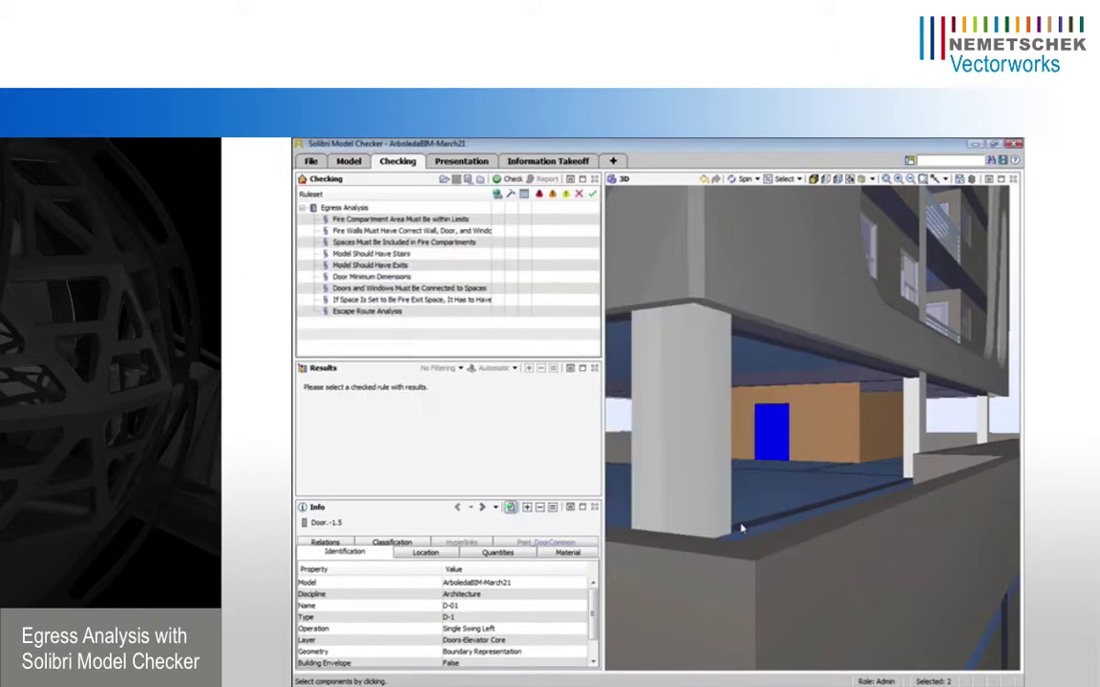
Open the Escape Route Analysis rule parameters and set Travel Distance to 100'
click(368, 316)
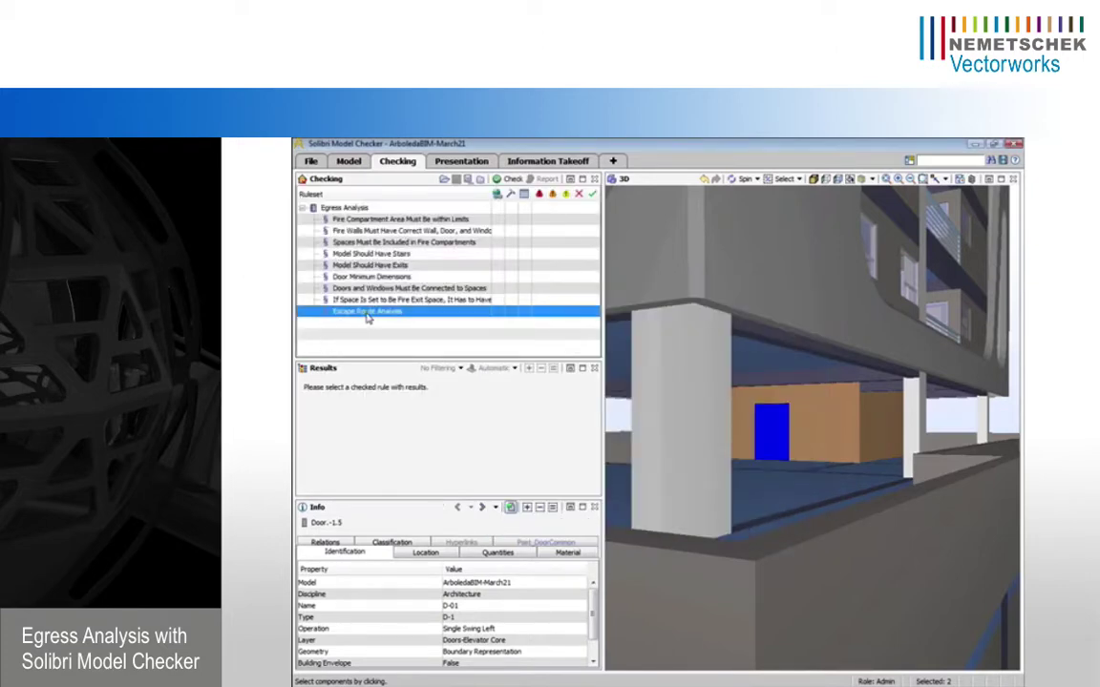
right_click(367, 316)
click(408, 355)
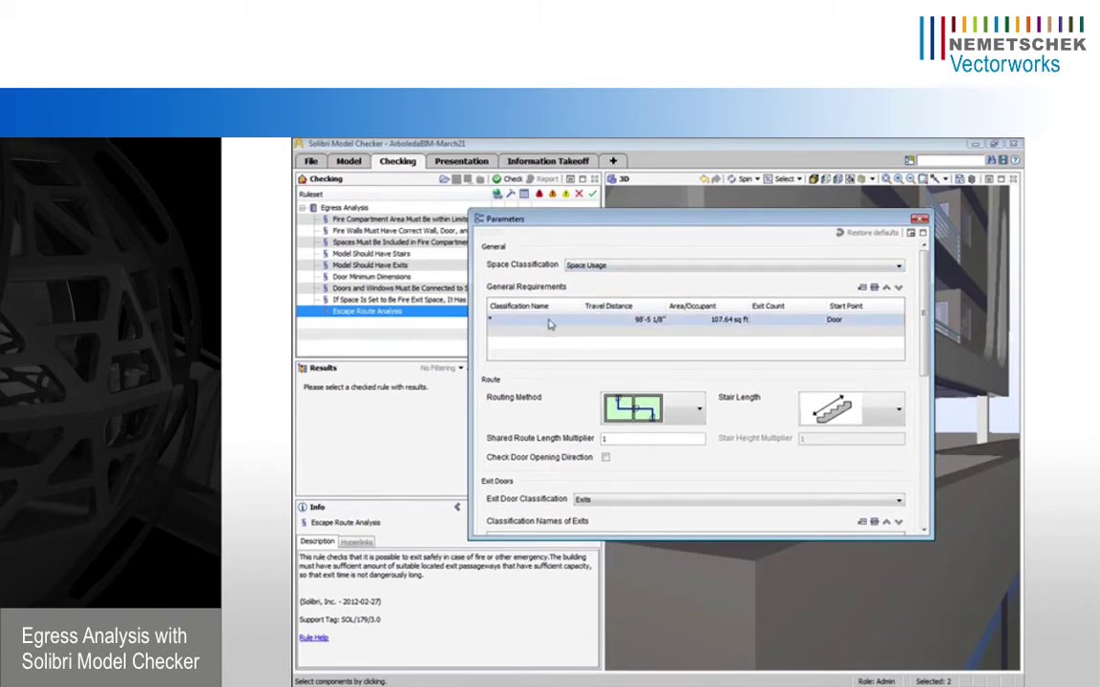
double_click(646, 320)
drag(646, 319, 573, 324)
key(BackSpace)
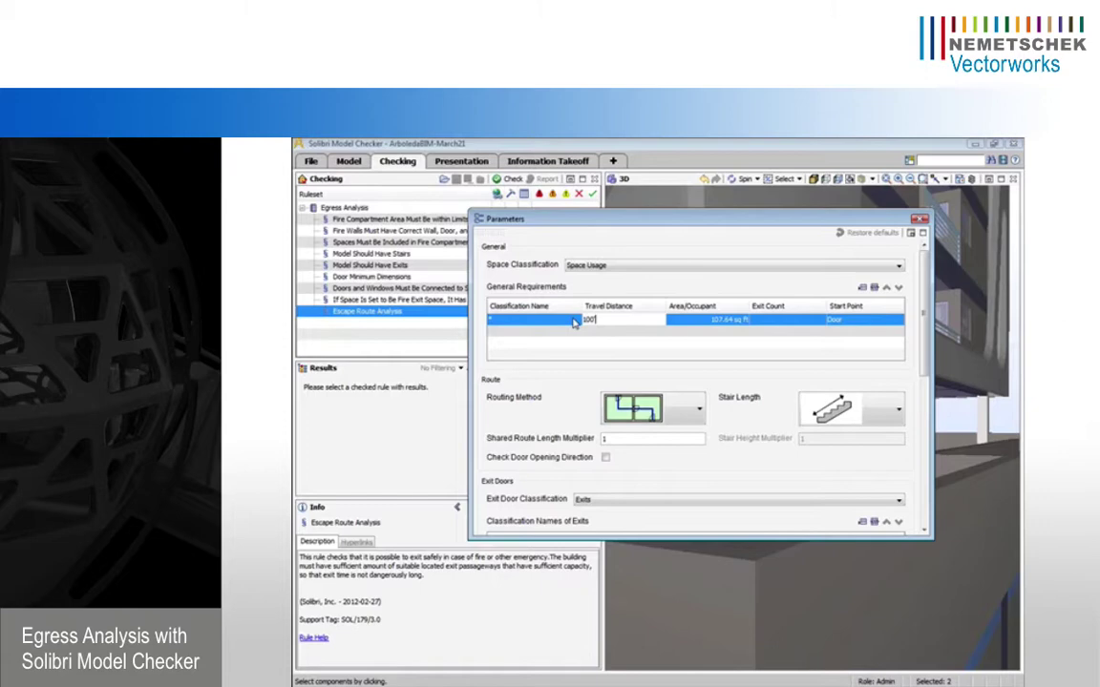
key(Return)
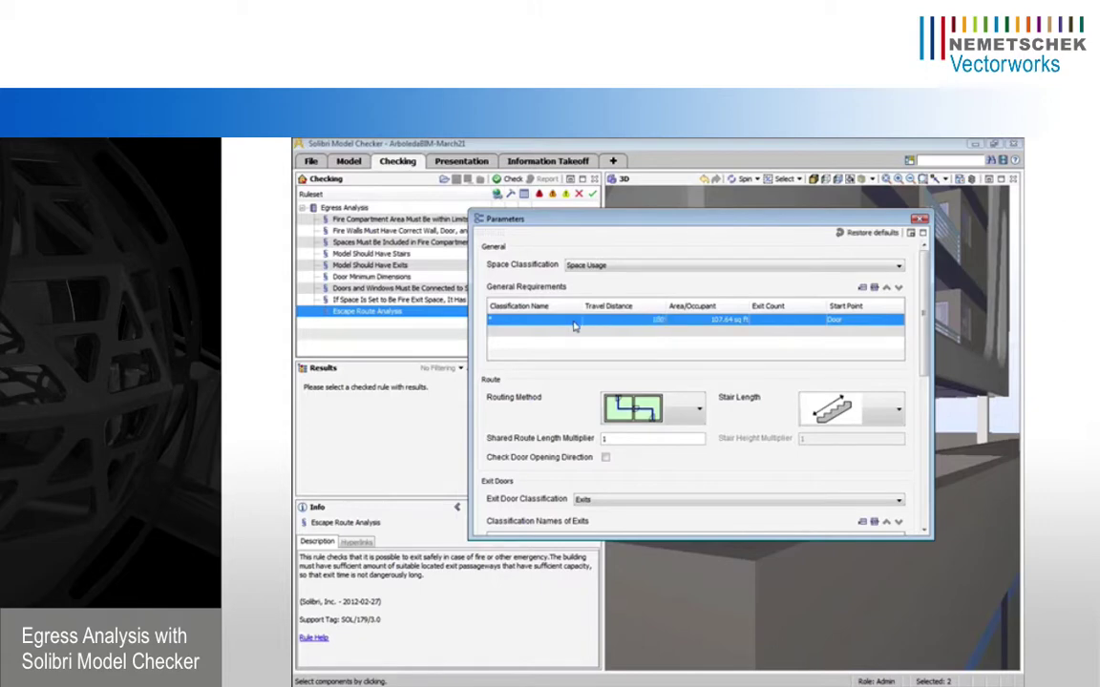
Set Area/Occupant to 100, keep Door as start point, and choose diagonal routing
double_click(687, 320)
drag(687, 320, 648, 314)
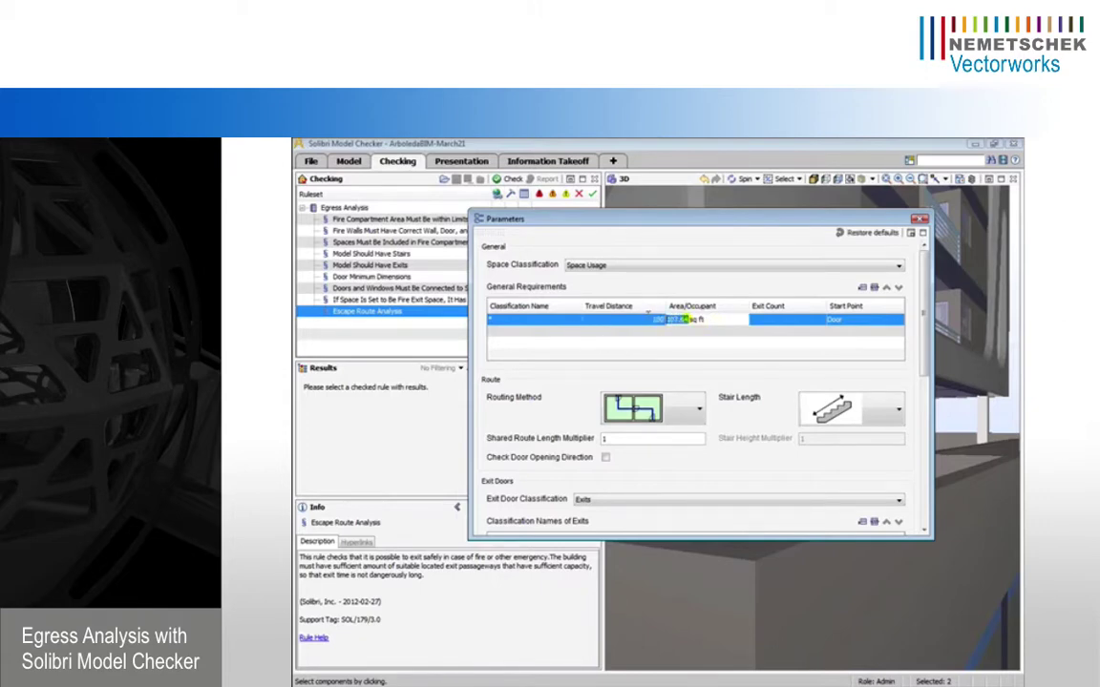
text(100)
key(Return)
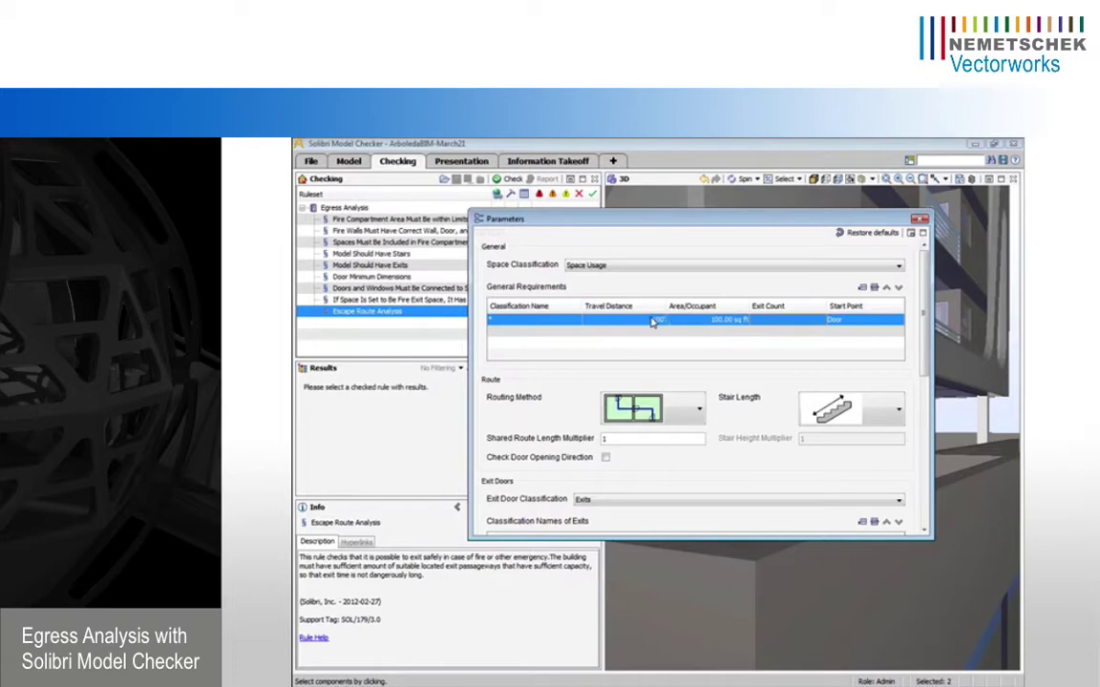
click(845, 319)
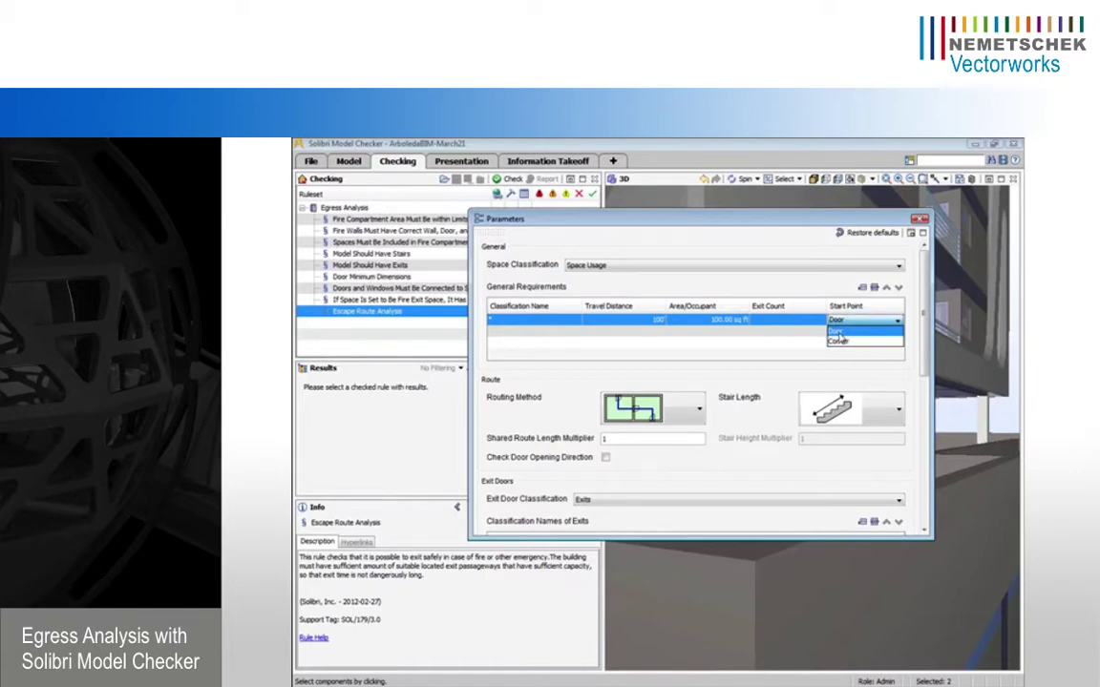
click(754, 300)
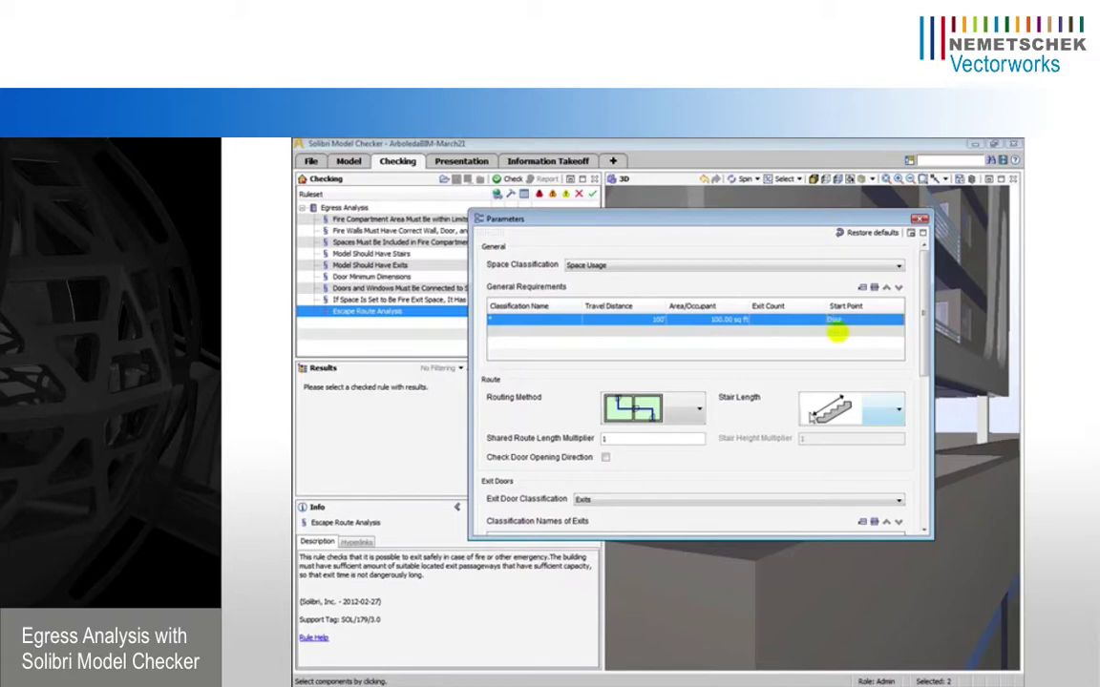
click(704, 412)
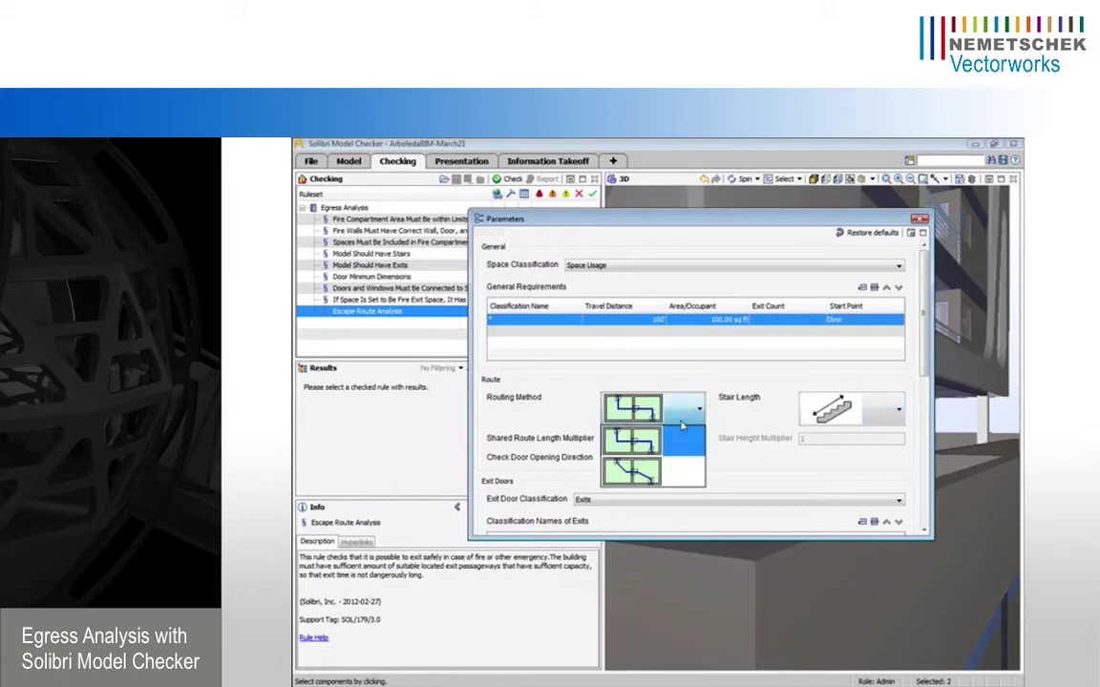
click(675, 477)
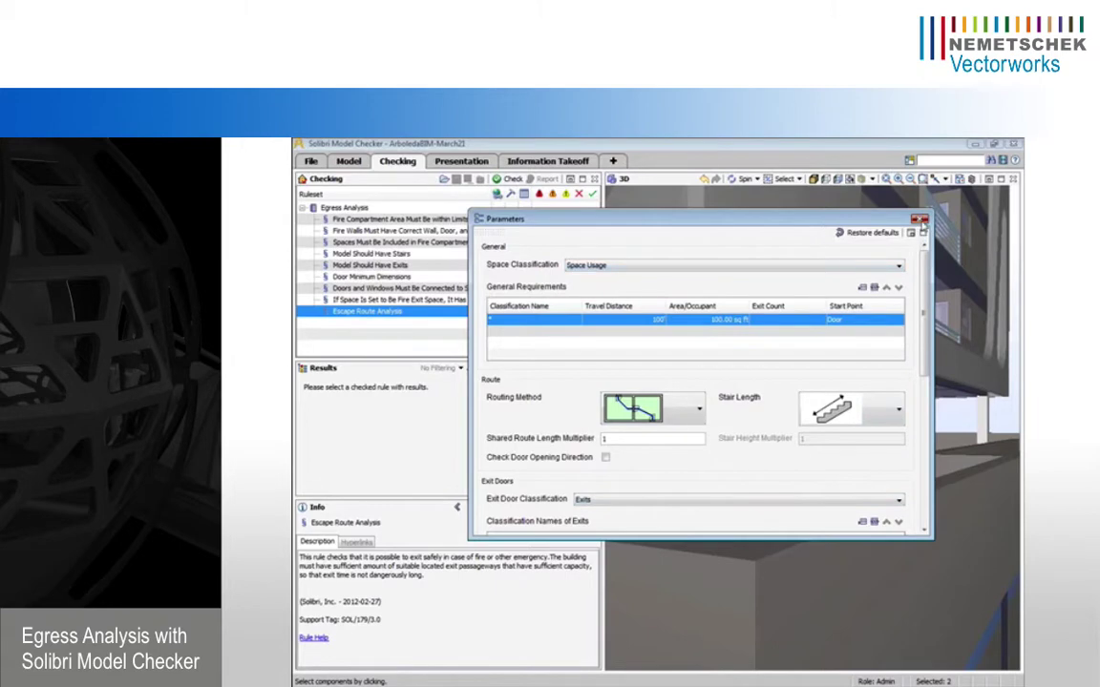
Close the parameters and run the EgressAnalysis check, accepting the disclaimer
click(920, 220)
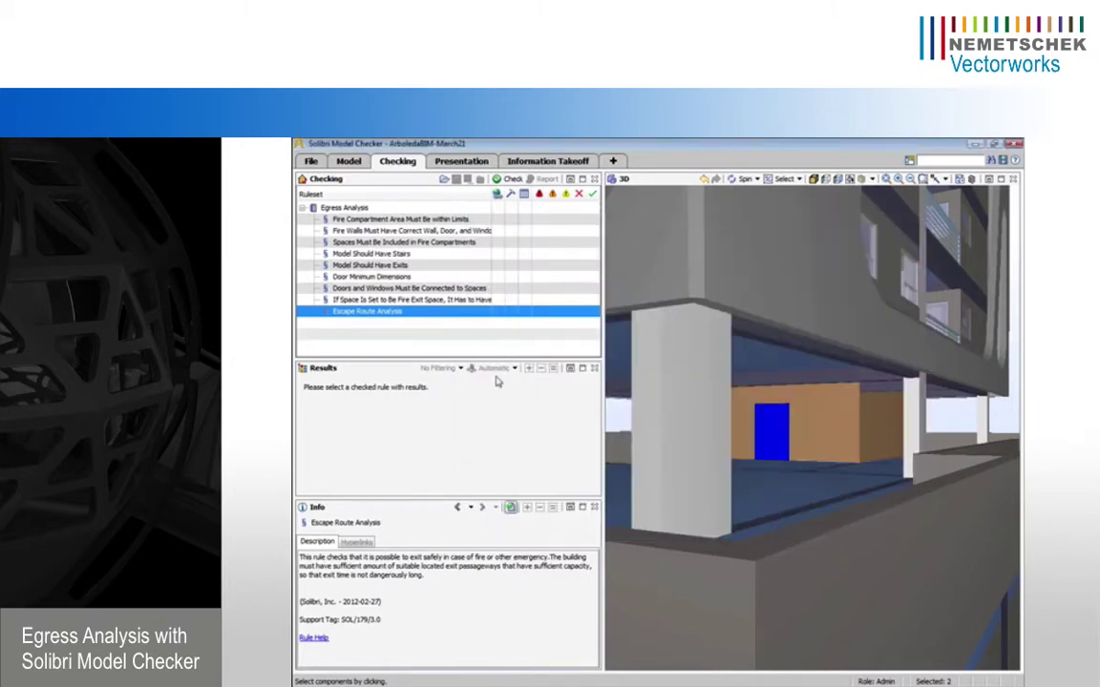
click(497, 181)
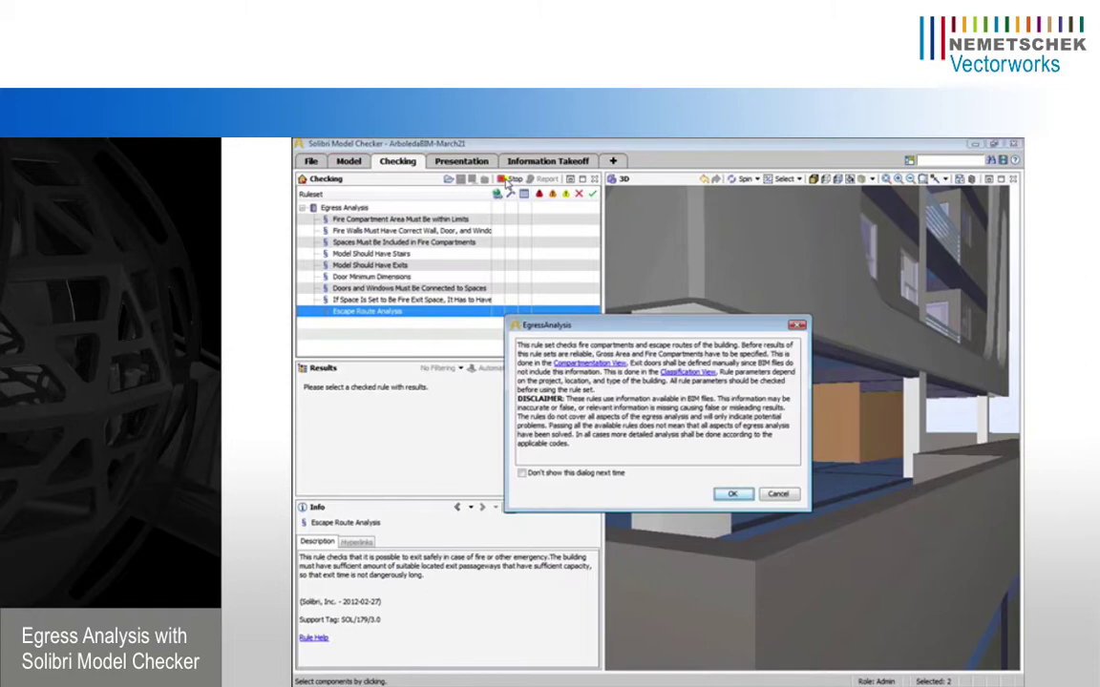
click(733, 495)
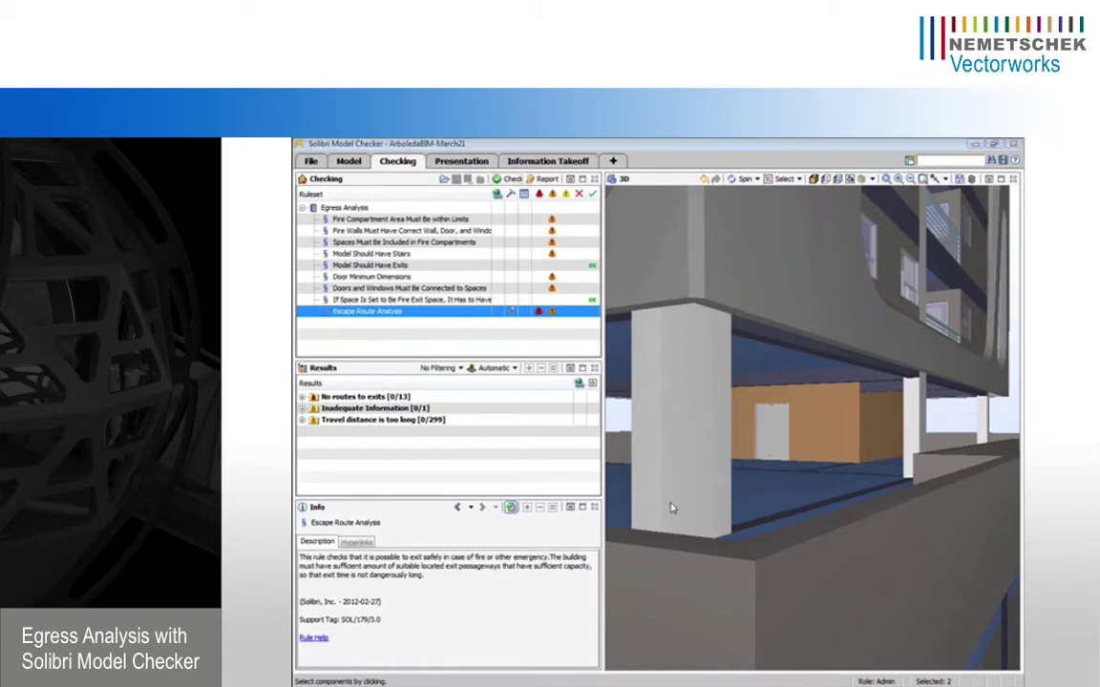
Expand ArboledaBIM-March21 down to Default Building, select all Story 1 components, and zoom to fit
click(346, 162)
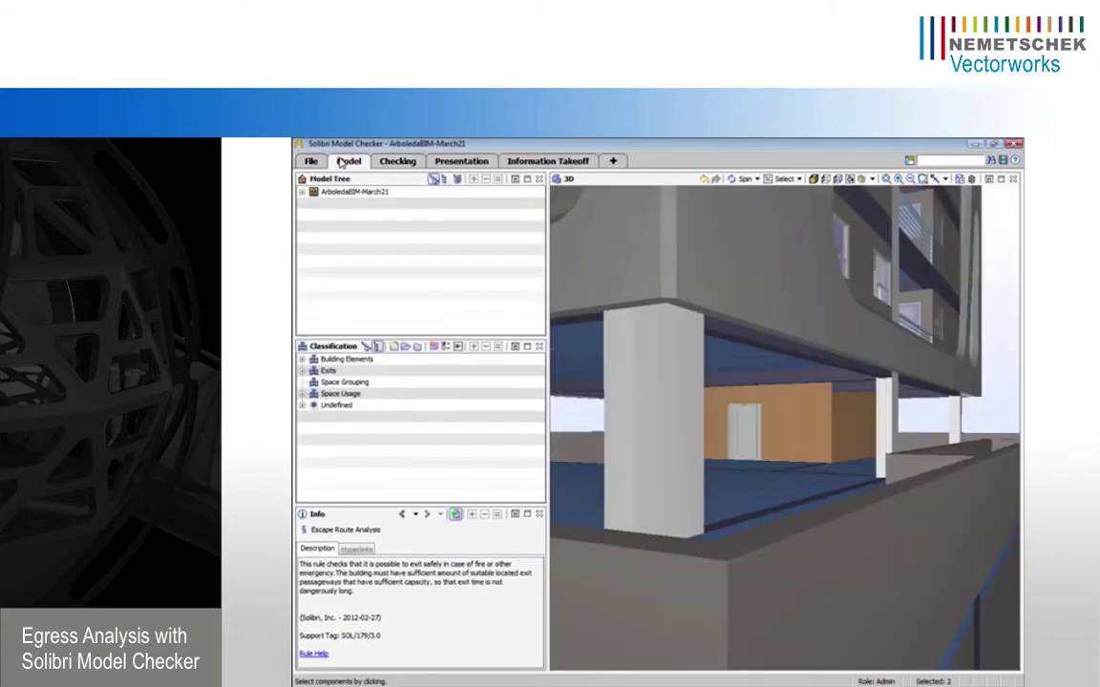
click(301, 193)
click(315, 206)
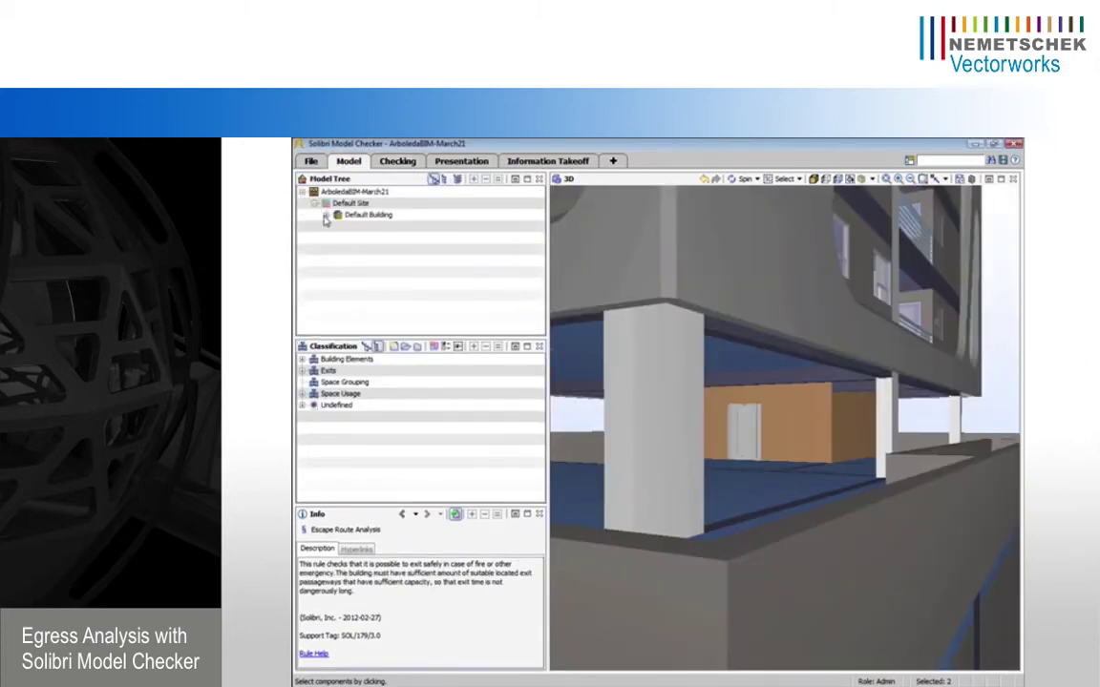
click(326, 216)
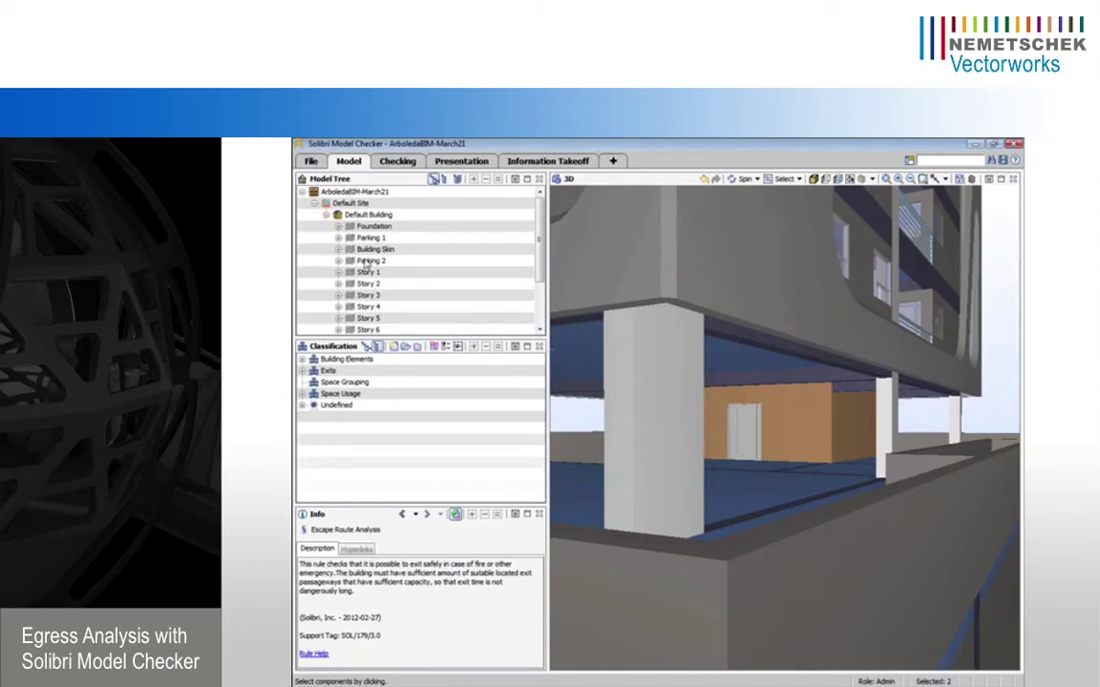
click(368, 272)
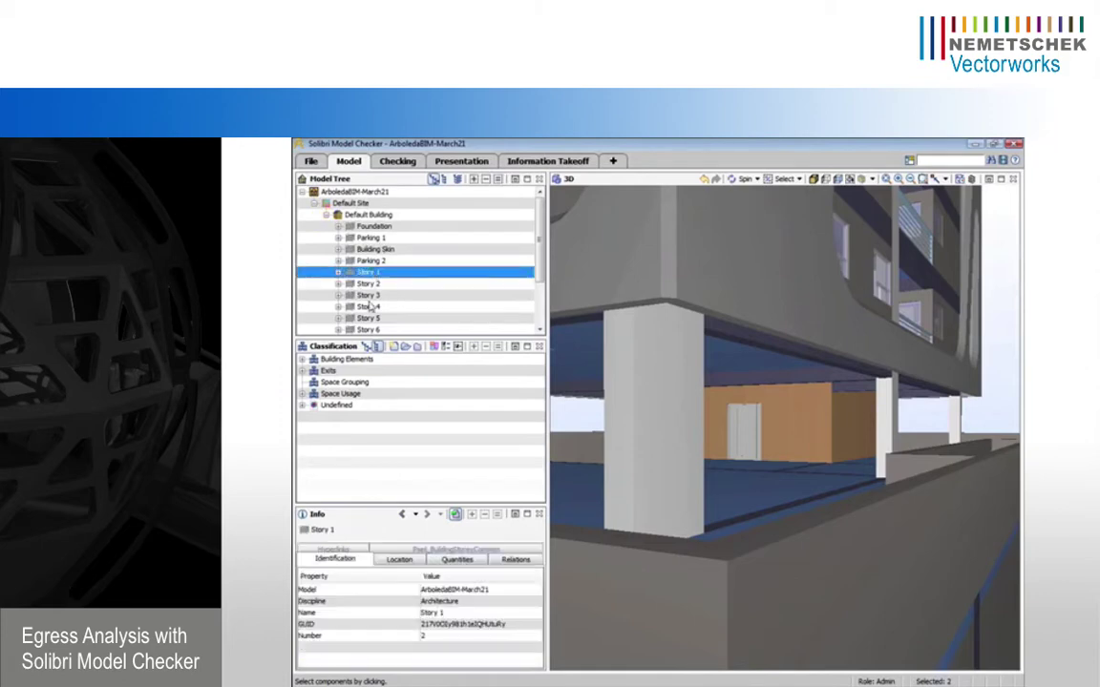
click(496, 180)
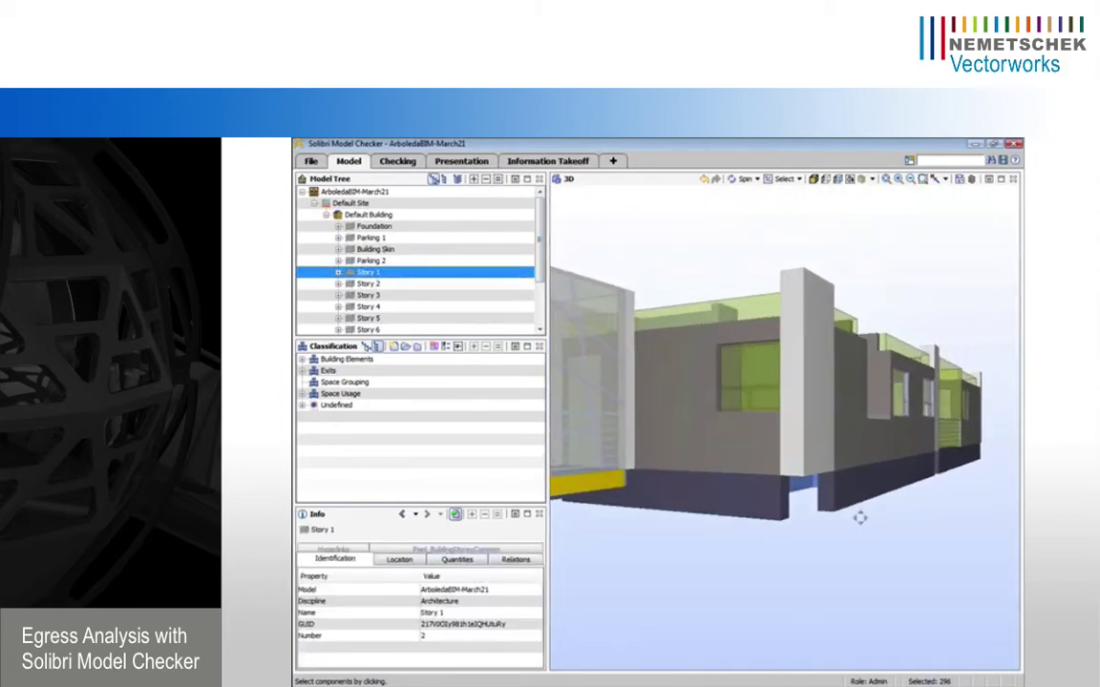
click(838, 179)
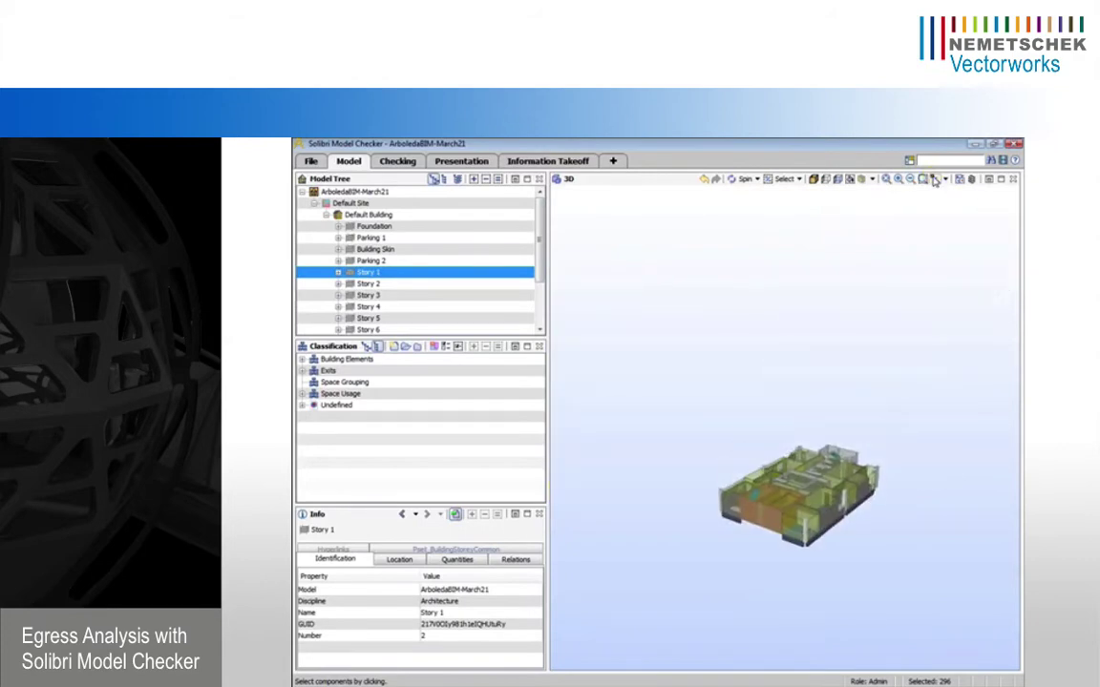
scroll(783, 556, up, 3)
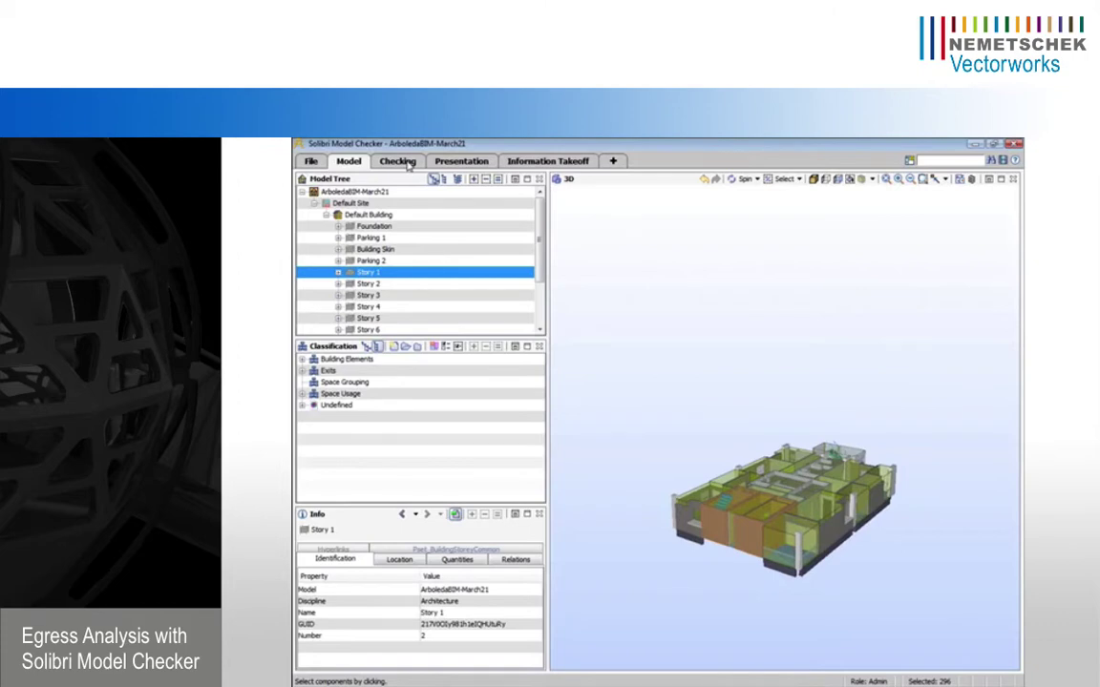
Filter results with Selection Basket (All) and expand Story 1's 'Travel distance is too long' issues
click(399, 161)
click(459, 368)
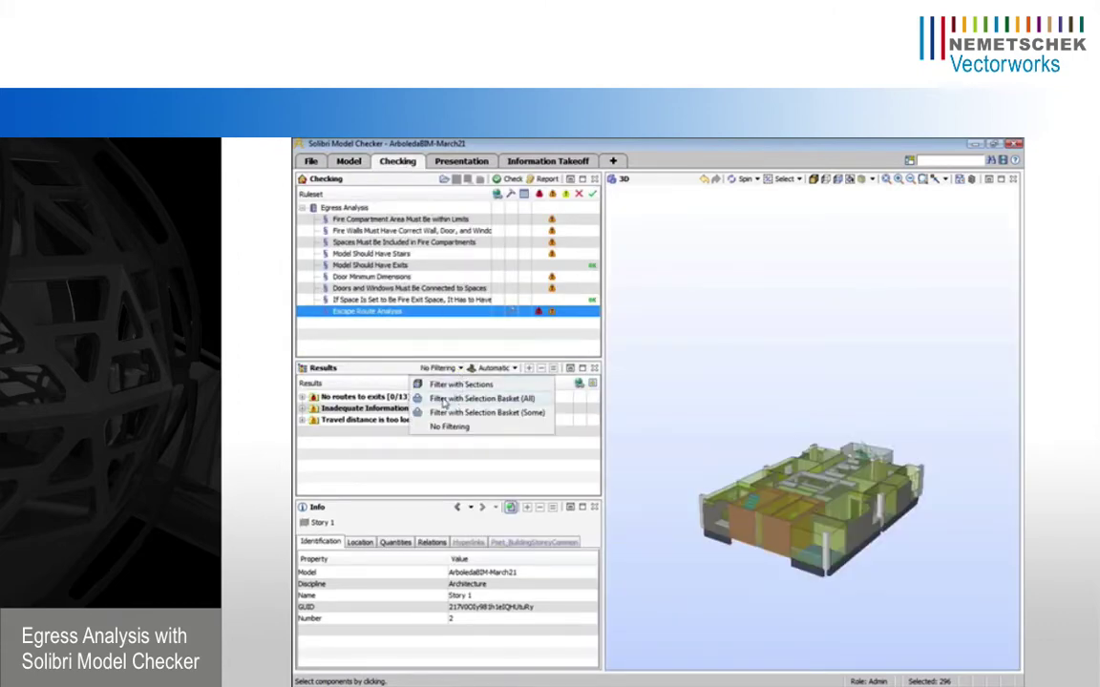
click(448, 401)
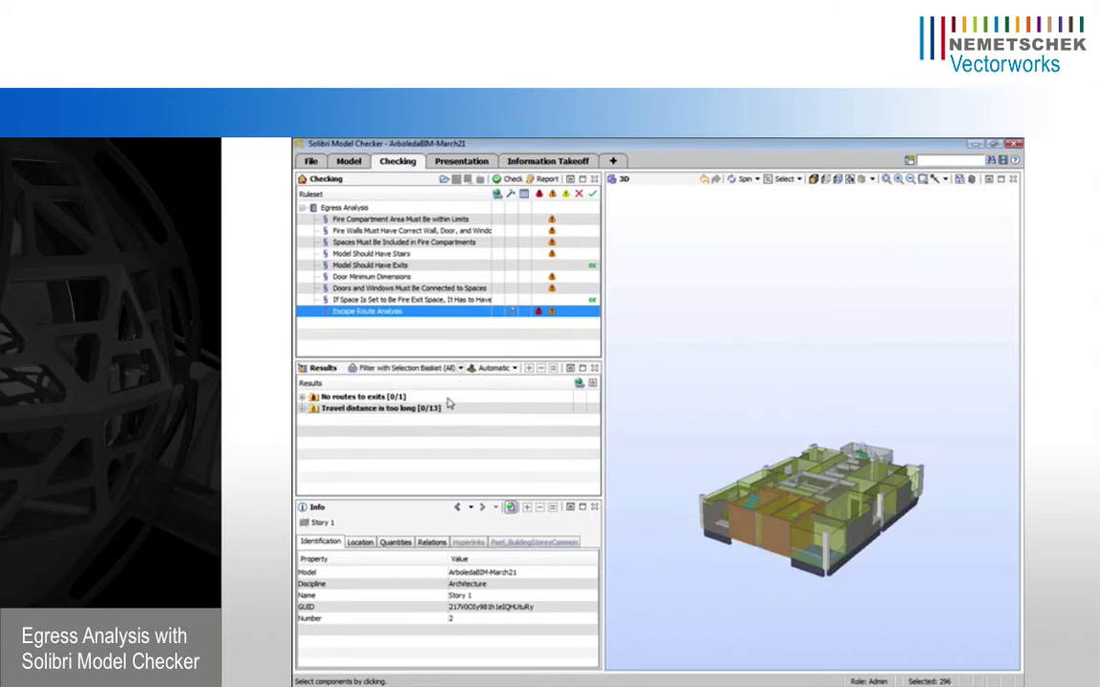
click(387, 410)
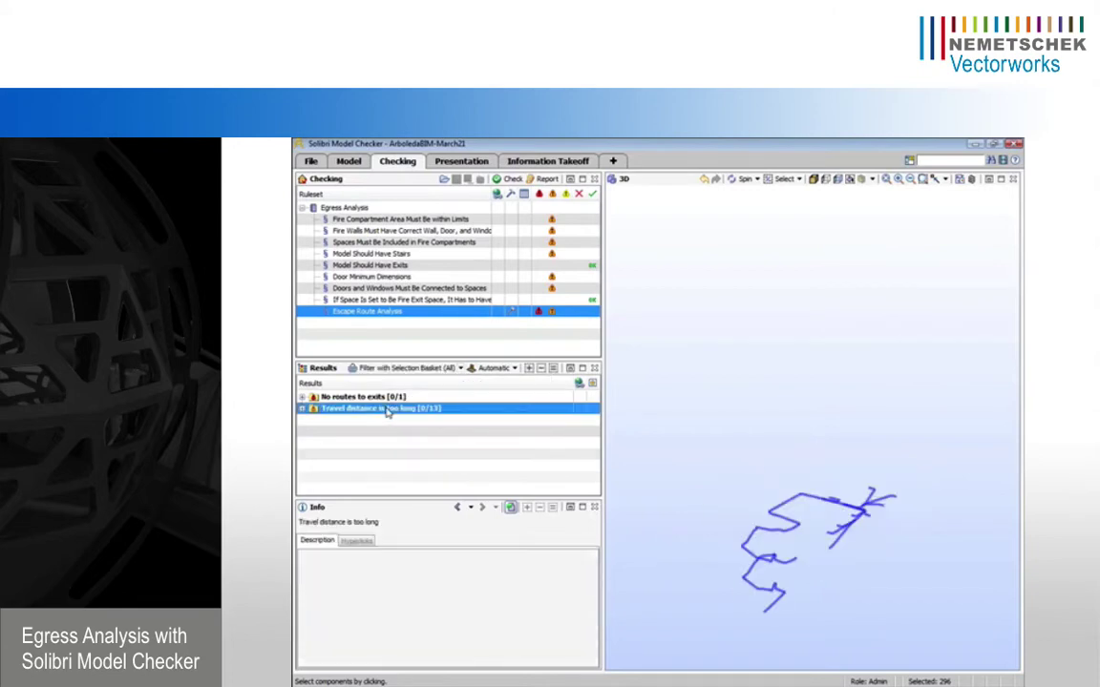
drag(724, 446, 775, 542)
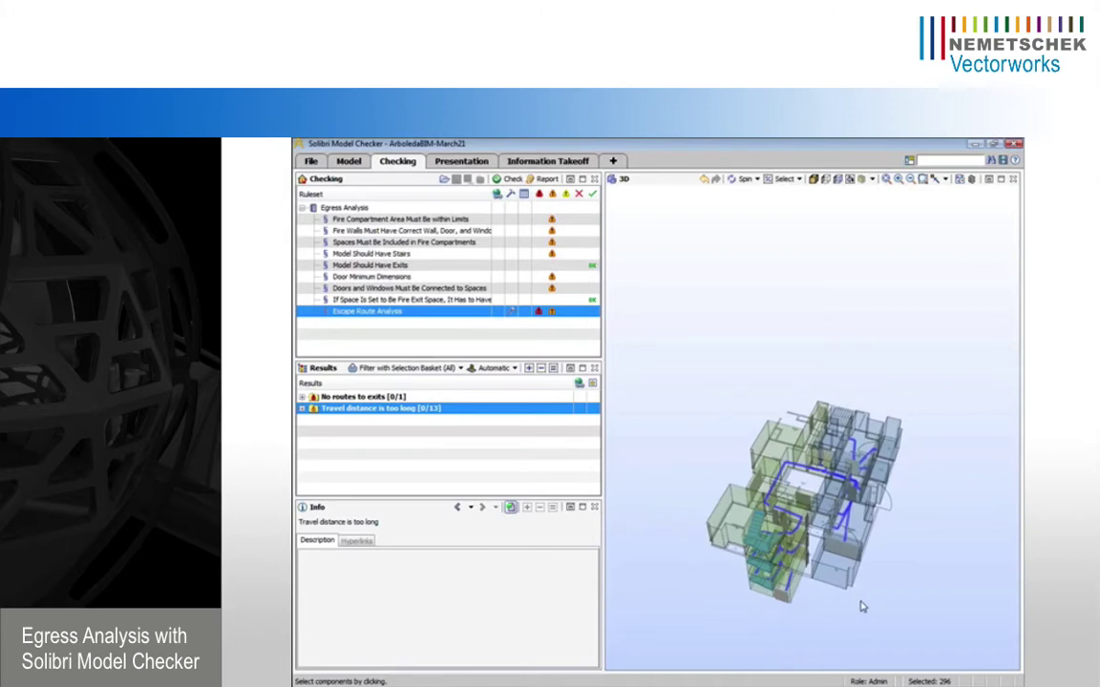
click(313, 420)
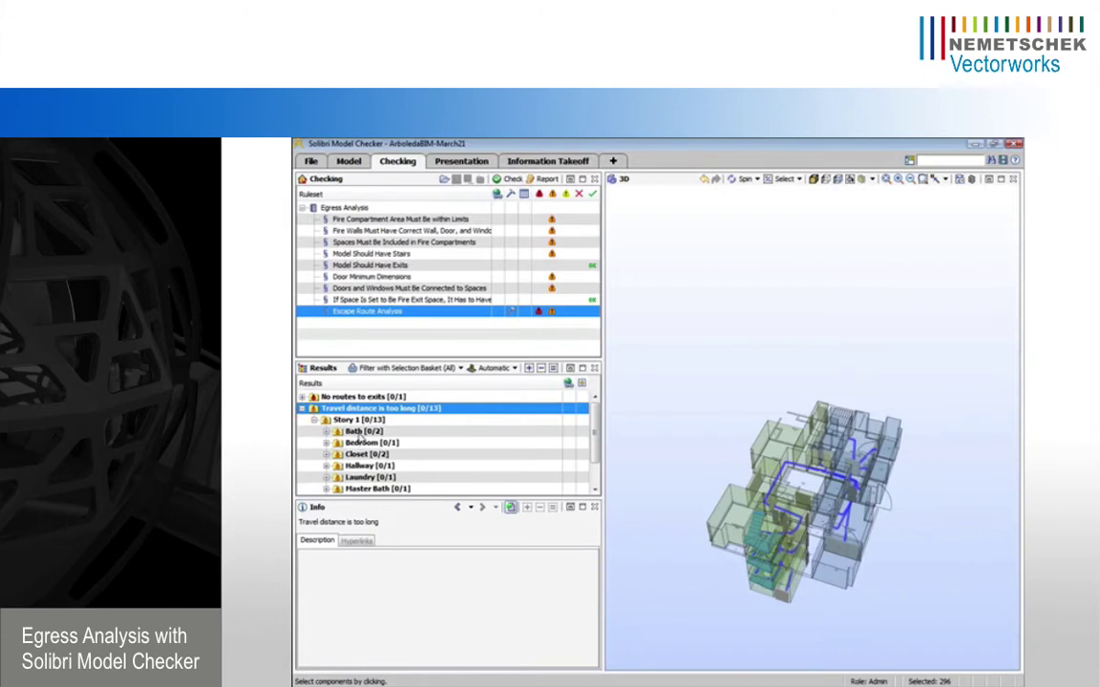
Open Space.2.1 : Bedroom[118] and highlight its 119'-4 3/16" total travel distance
click(352, 442)
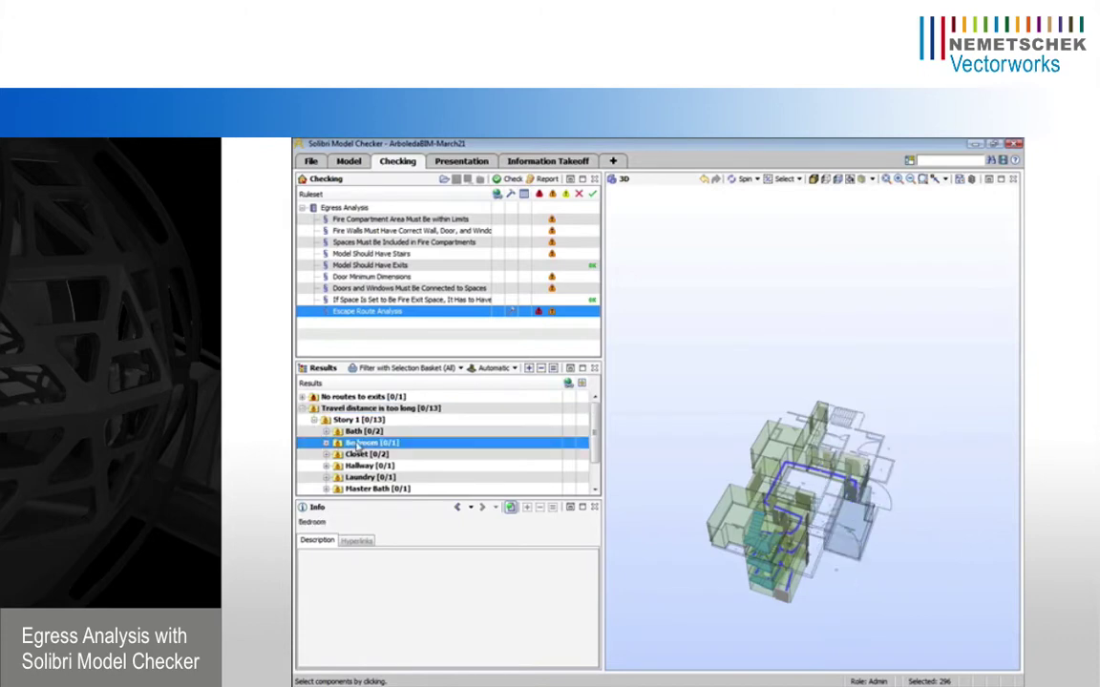
double_click(353, 444)
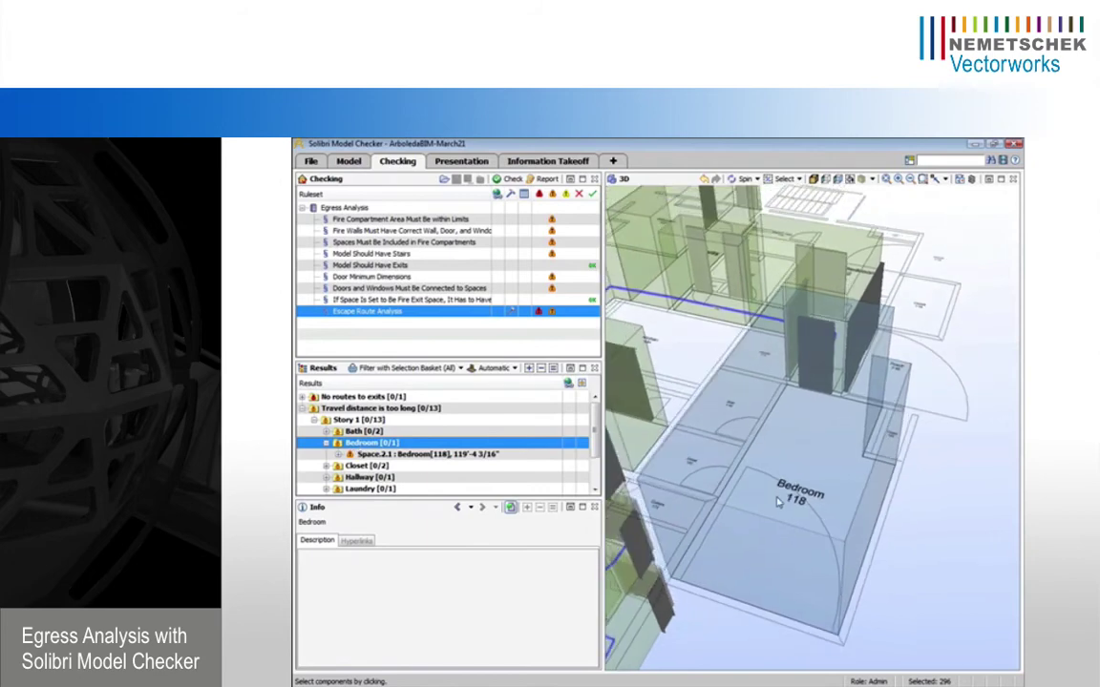
scroll(778, 503, down, 3)
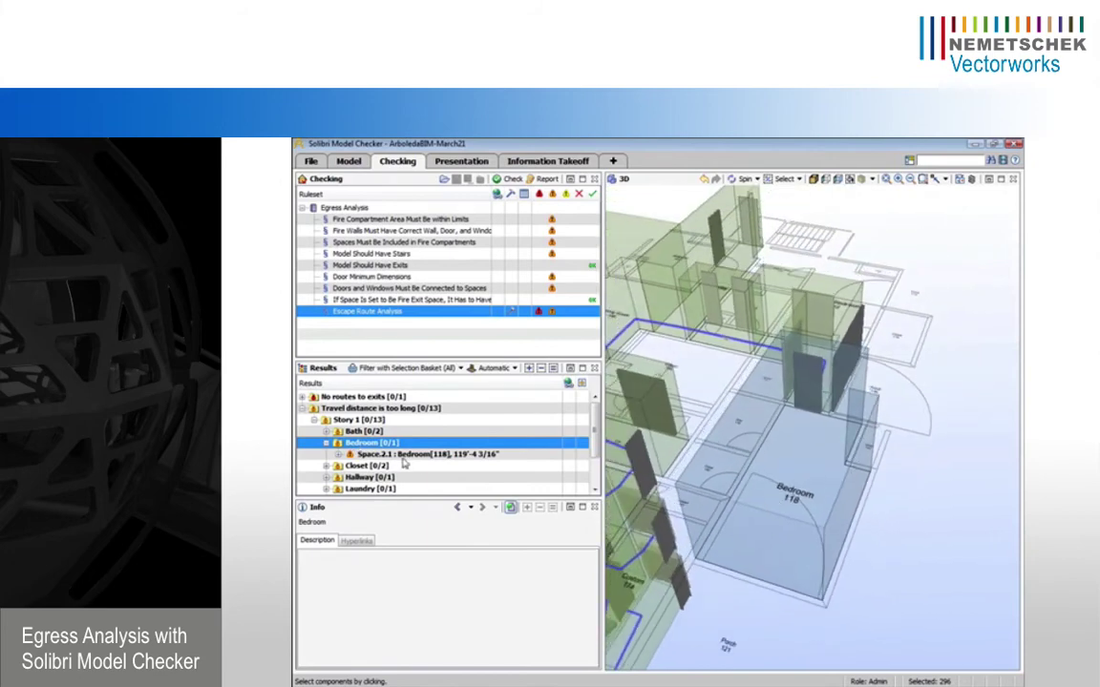
click(401, 455)
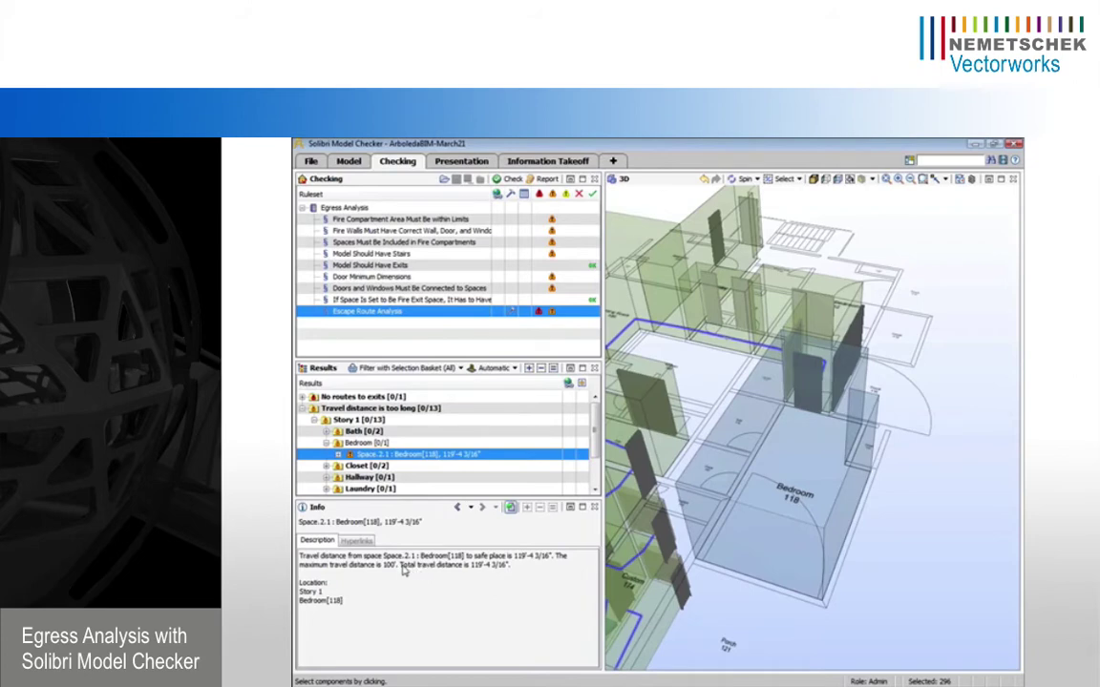
drag(402, 567, 511, 571)
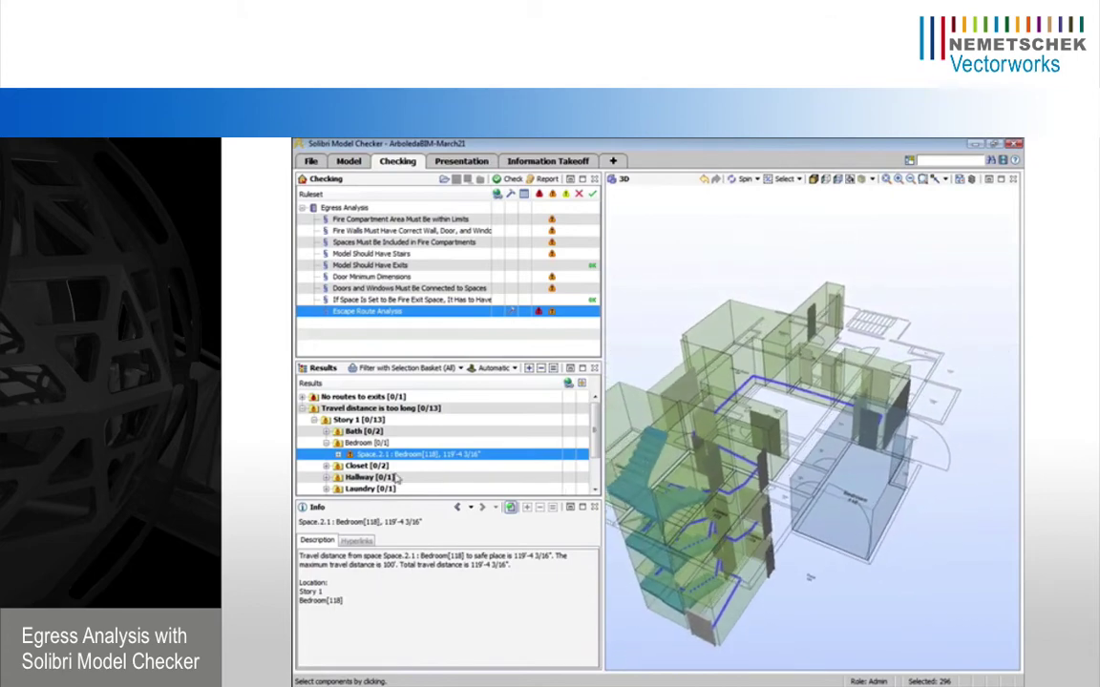
Add a Rejected issue slide for Bedroom 118 with the default travel-distance comment
right_click(462, 456)
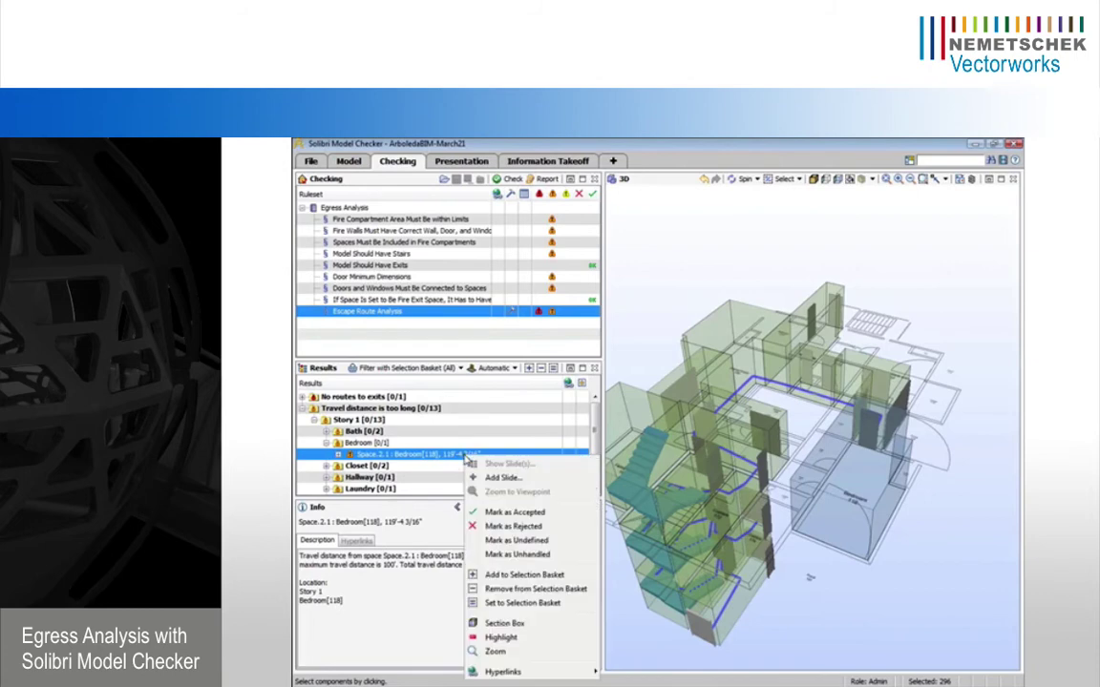
click(492, 478)
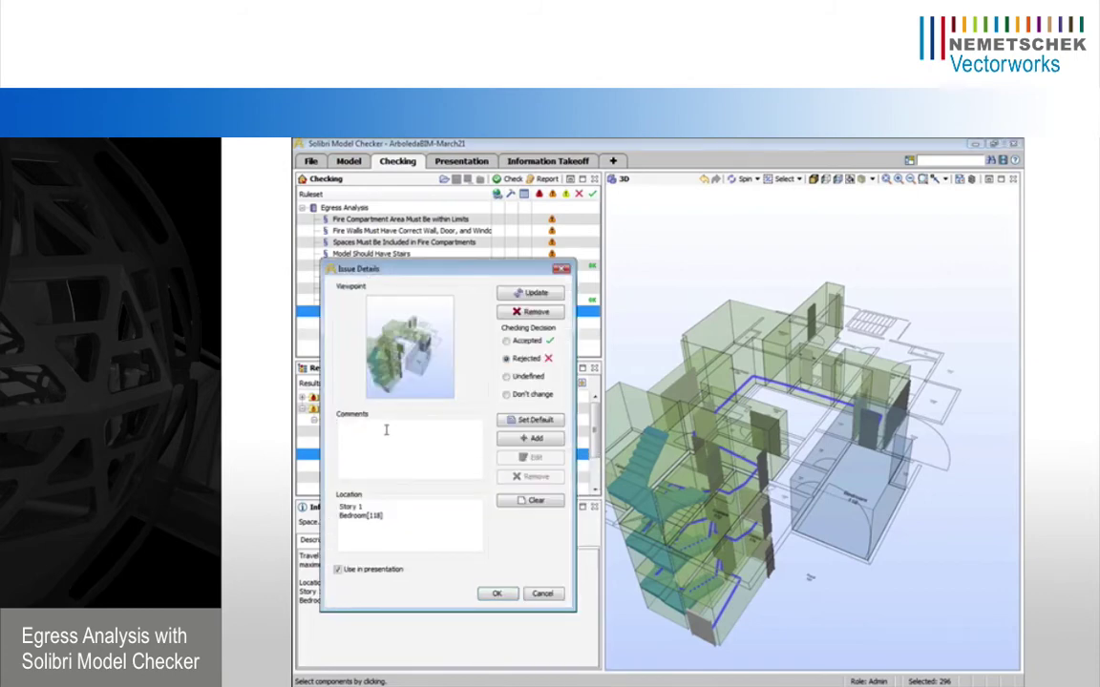
click(526, 421)
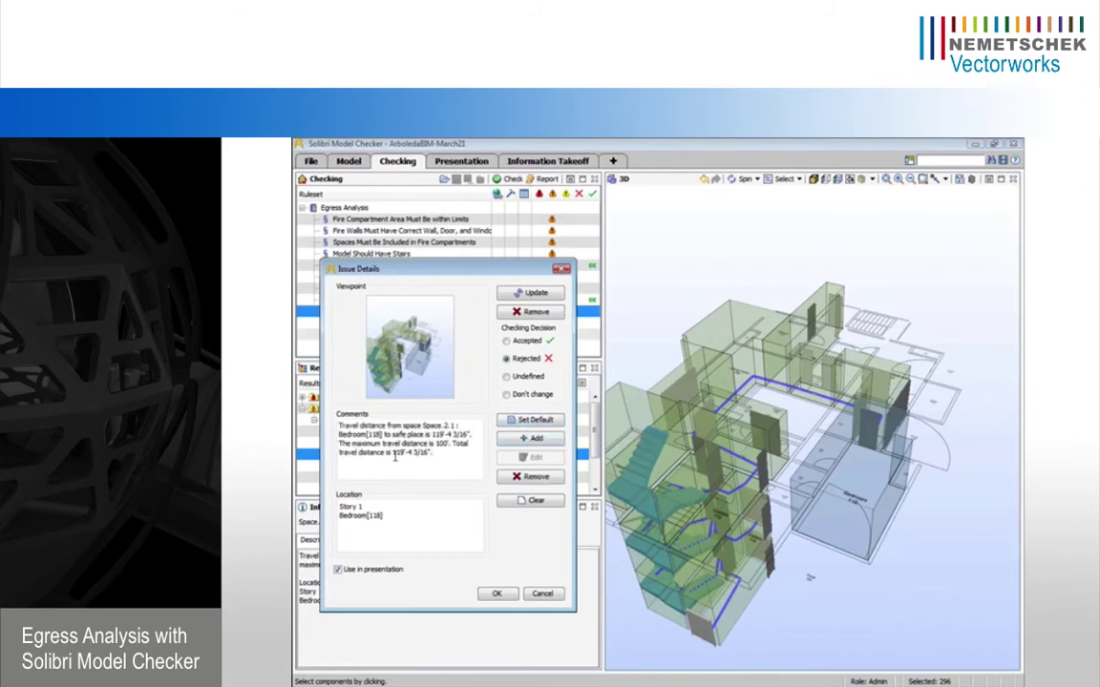
click(496, 594)
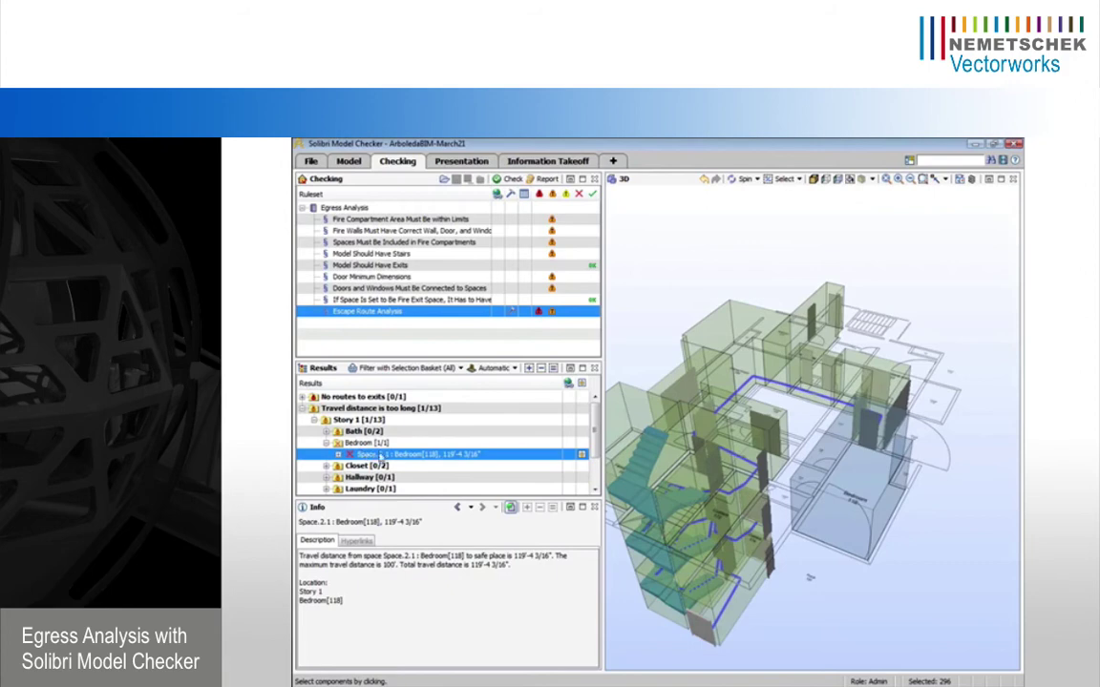
mouse_move(581, 457)
Create Presentation 1 from the Egress Analysis checking results
click(456, 161)
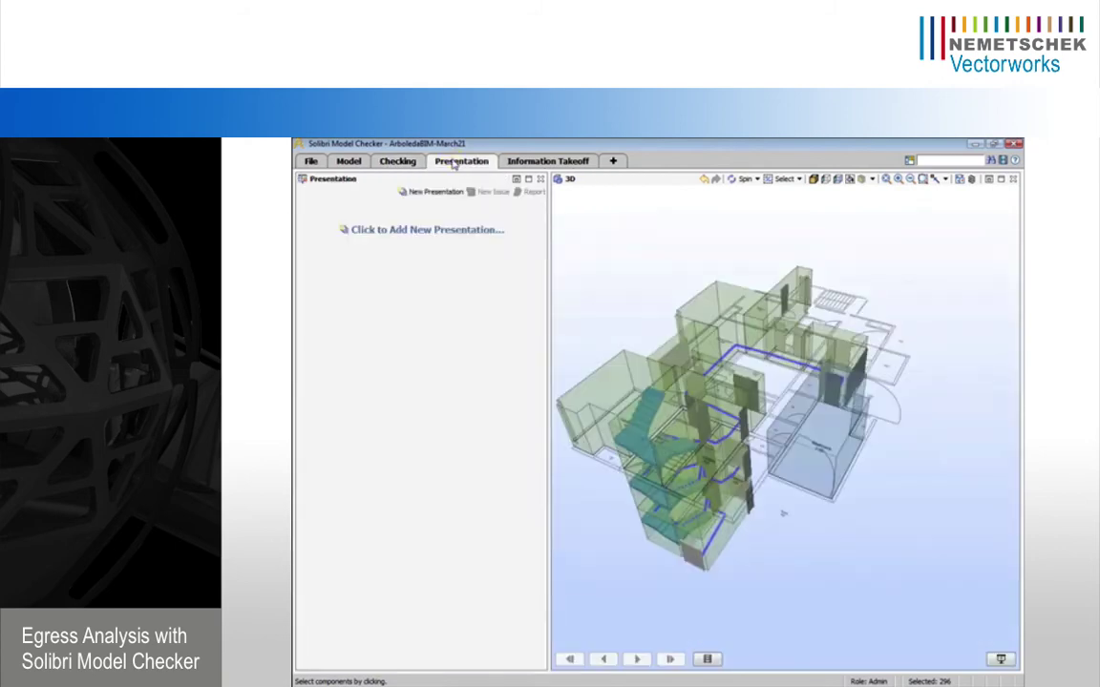
click(427, 230)
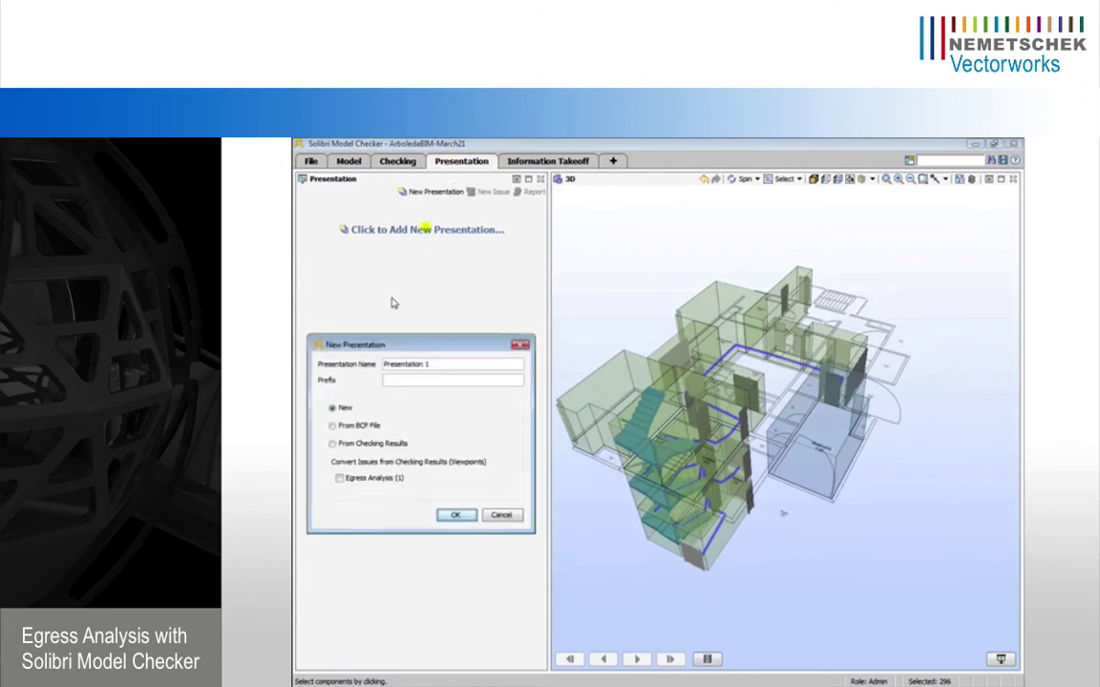
click(341, 477)
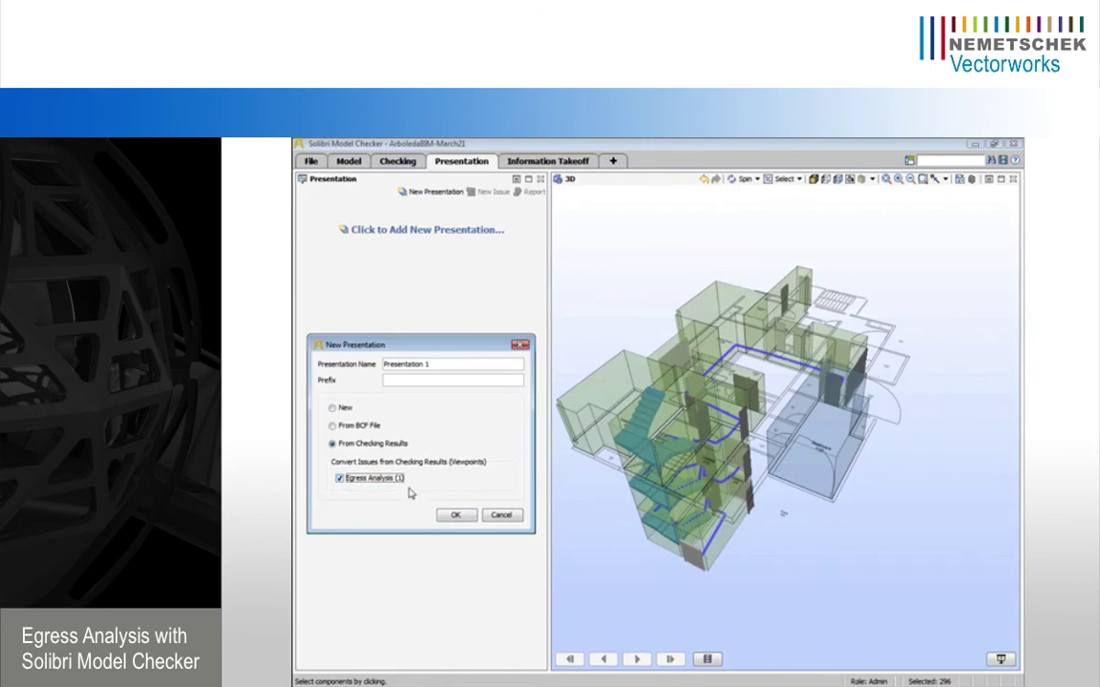
click(452, 516)
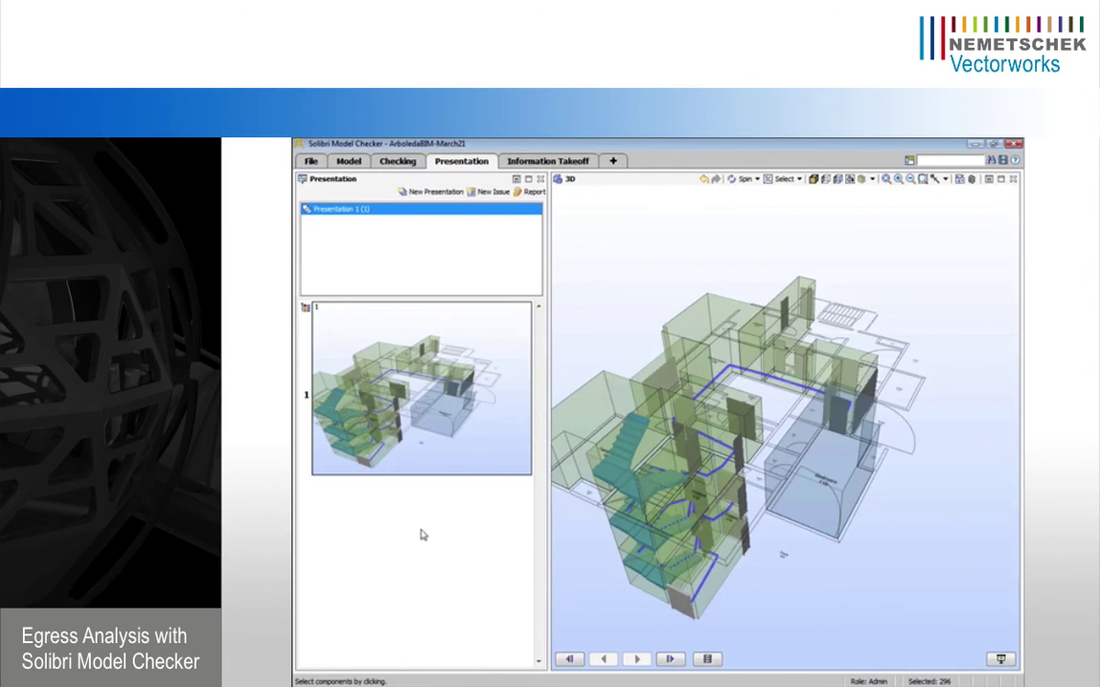
Save the presentation as the XLS report Presentation 1.xls
click(532, 192)
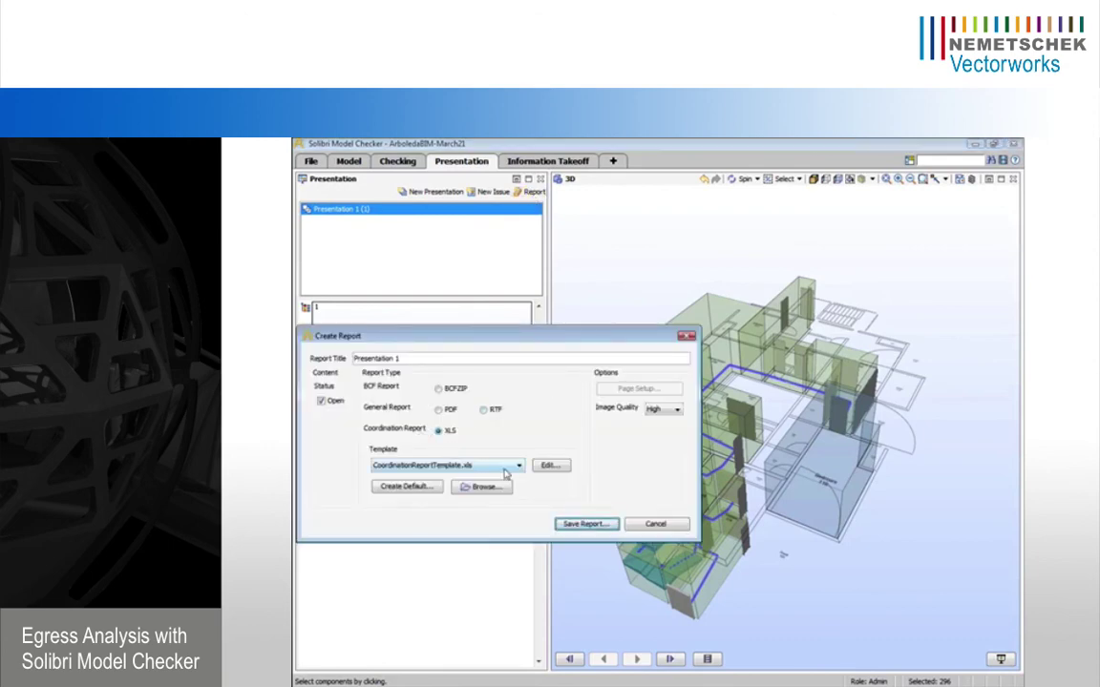
click(582, 524)
click(652, 535)
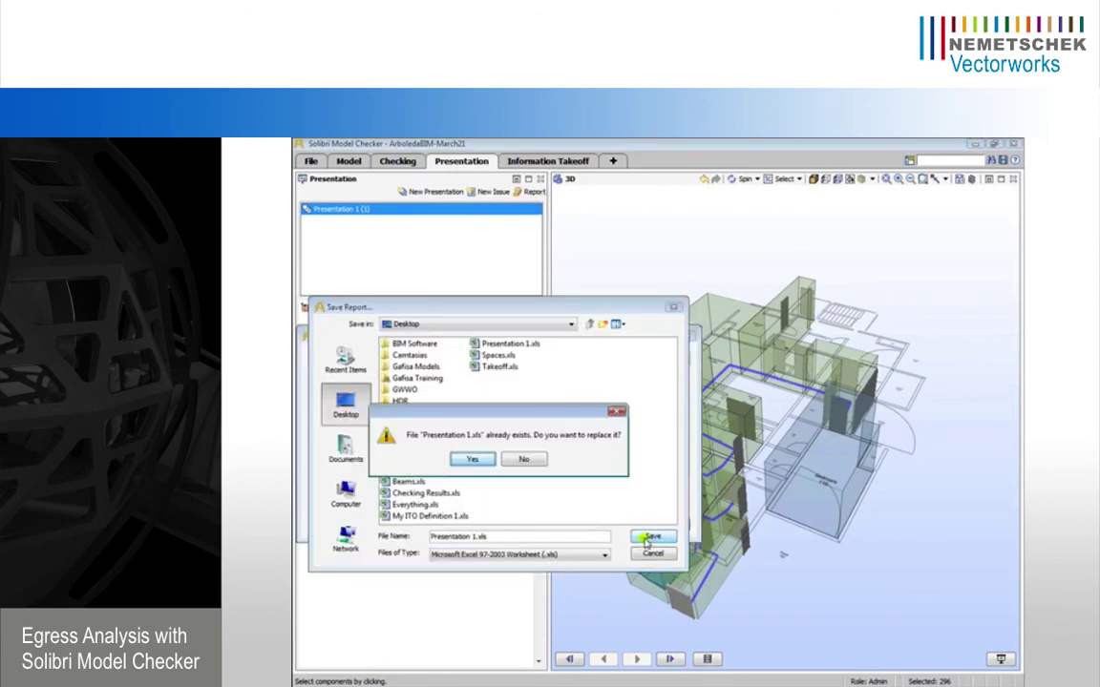